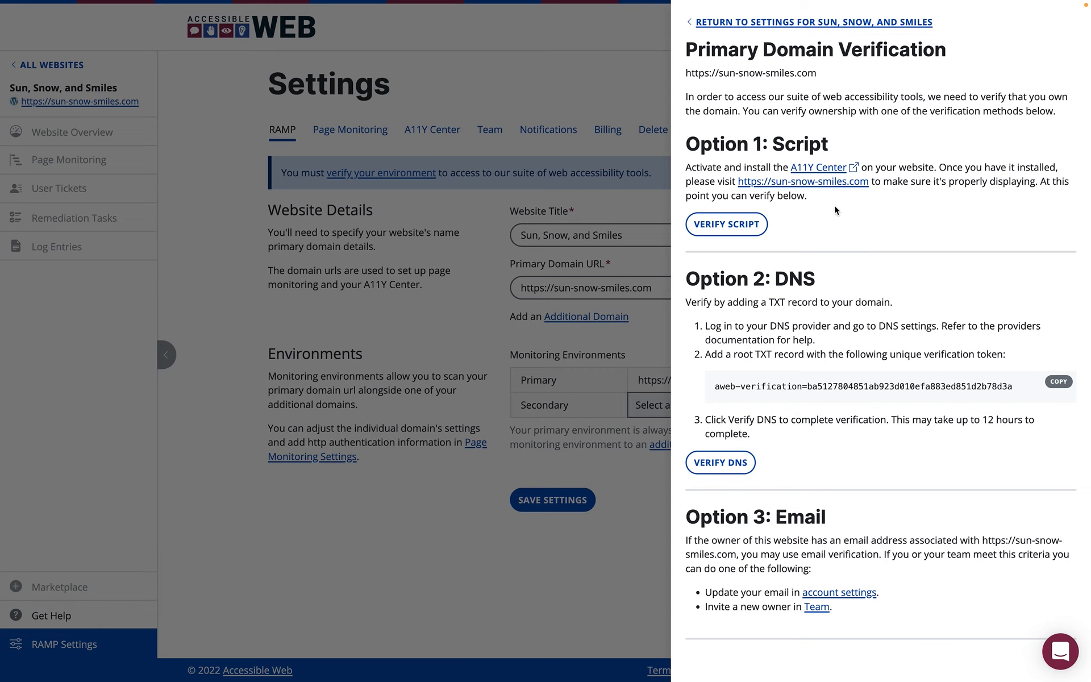
Open the A11Y Center settings from the script option of the primary domain verification.
{"action": "left_click", "coordinate": [815, 171]}
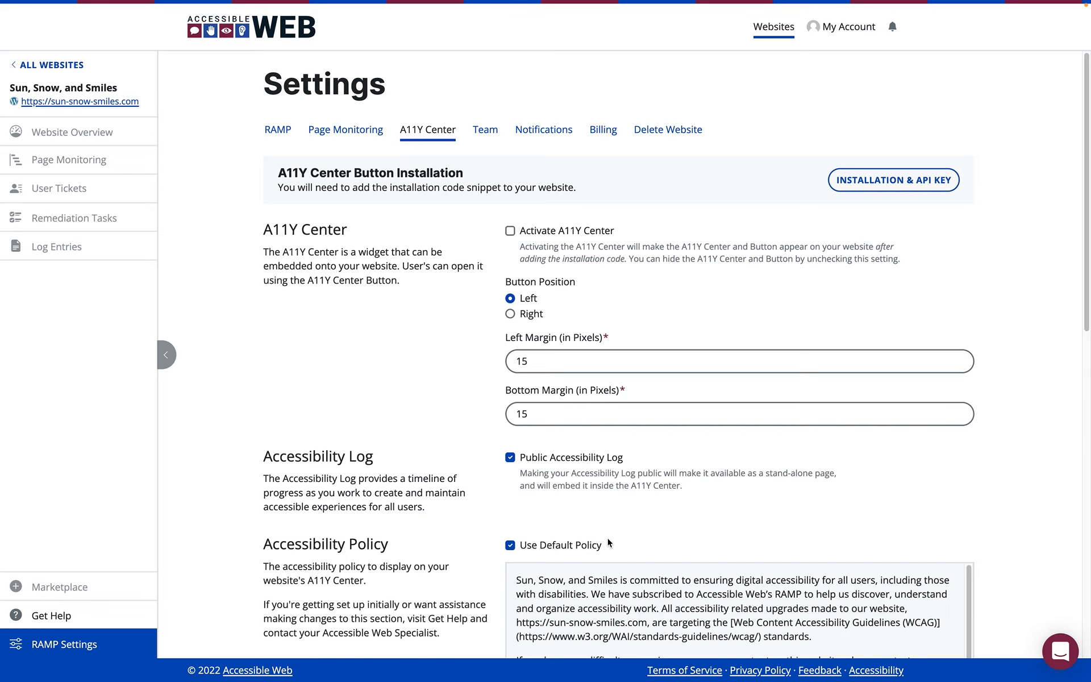
Examine the policy, help form, log and partner information in Accessible Web's own accessibility center, and close it.
{"action": "left_click", "coordinate": [864, 673]}
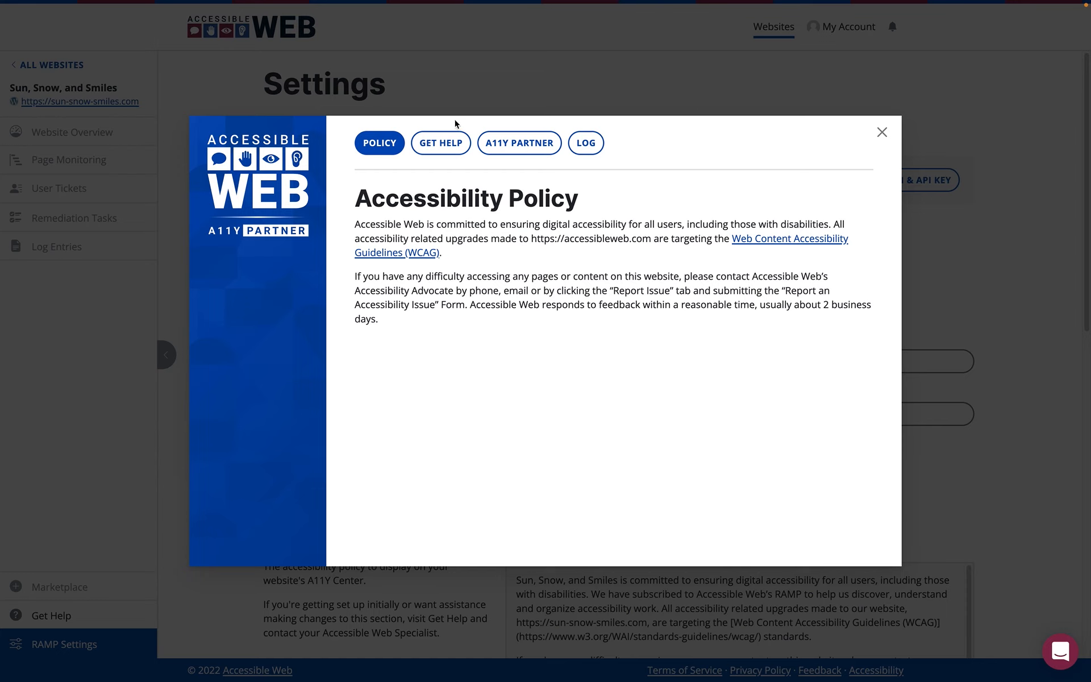
{"action": "left_click", "coordinate": [441, 144]}
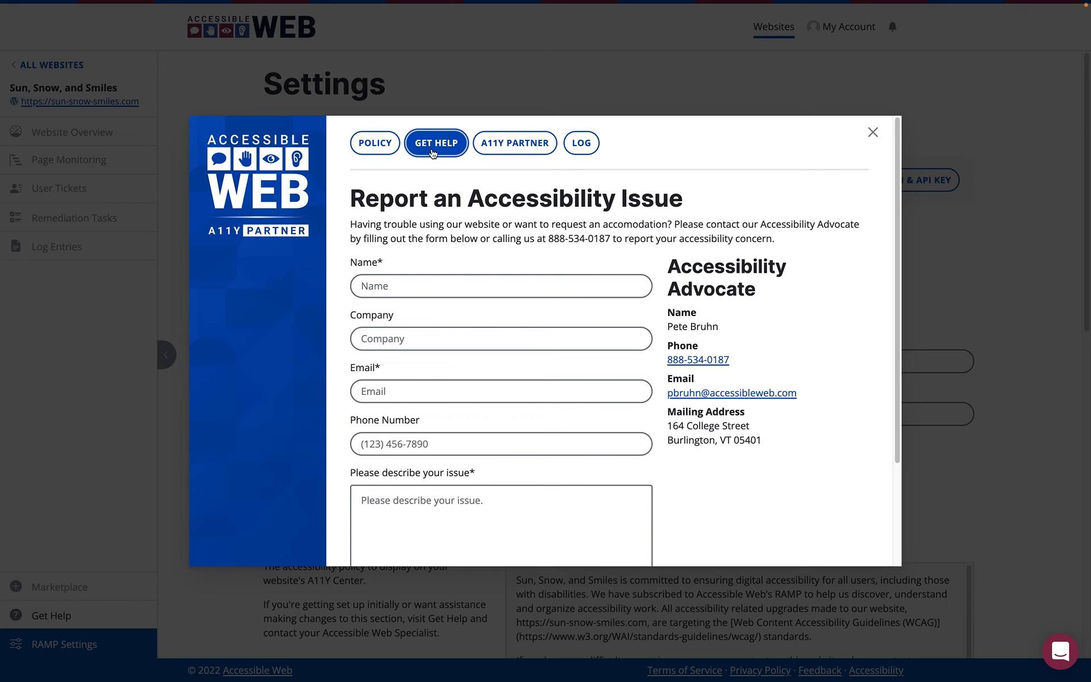
{"action": "left_click", "coordinate": [584, 148]}
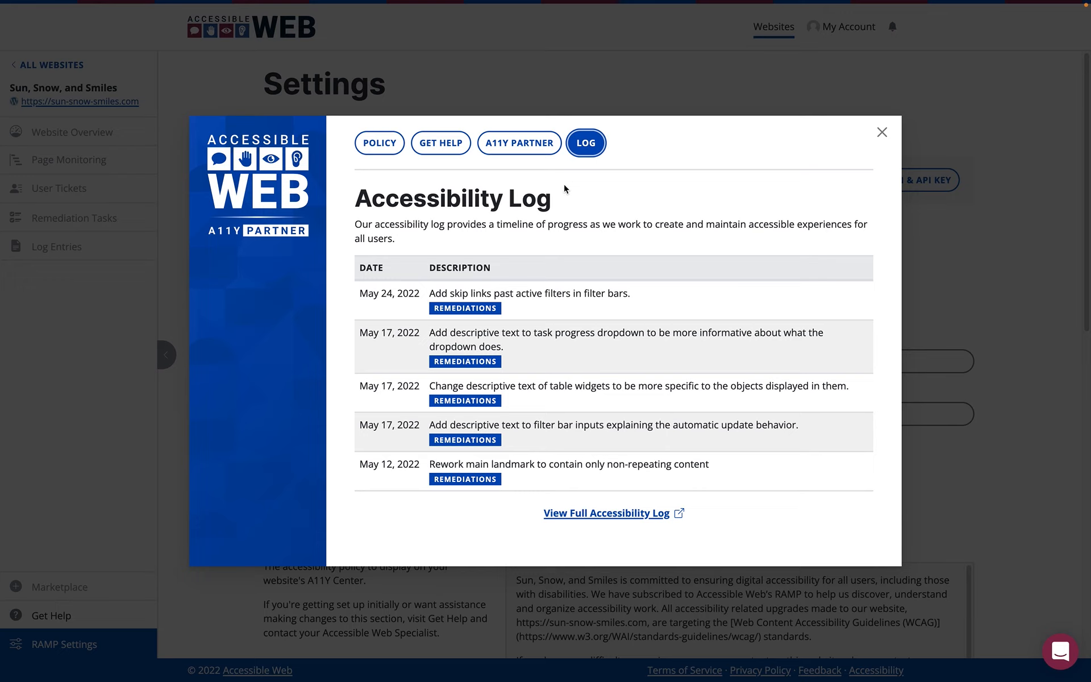
{"action": "left_click", "coordinate": [510, 156]}
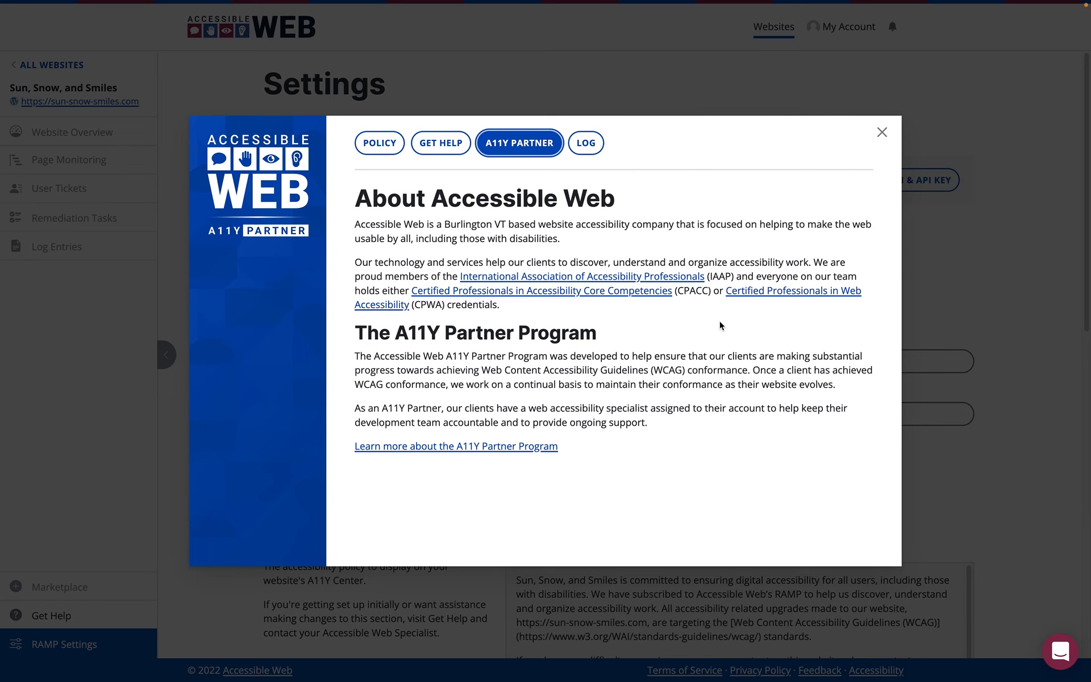
{"action": "left_click", "coordinate": [382, 149]}
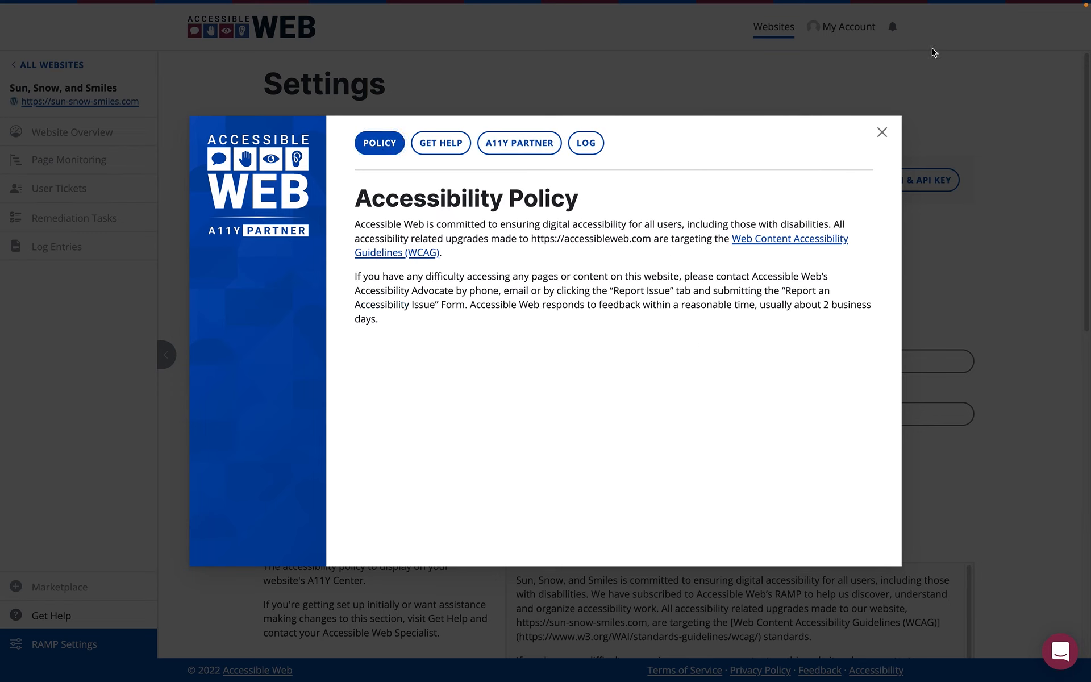
{"action": "left_click", "coordinate": [882, 132]}
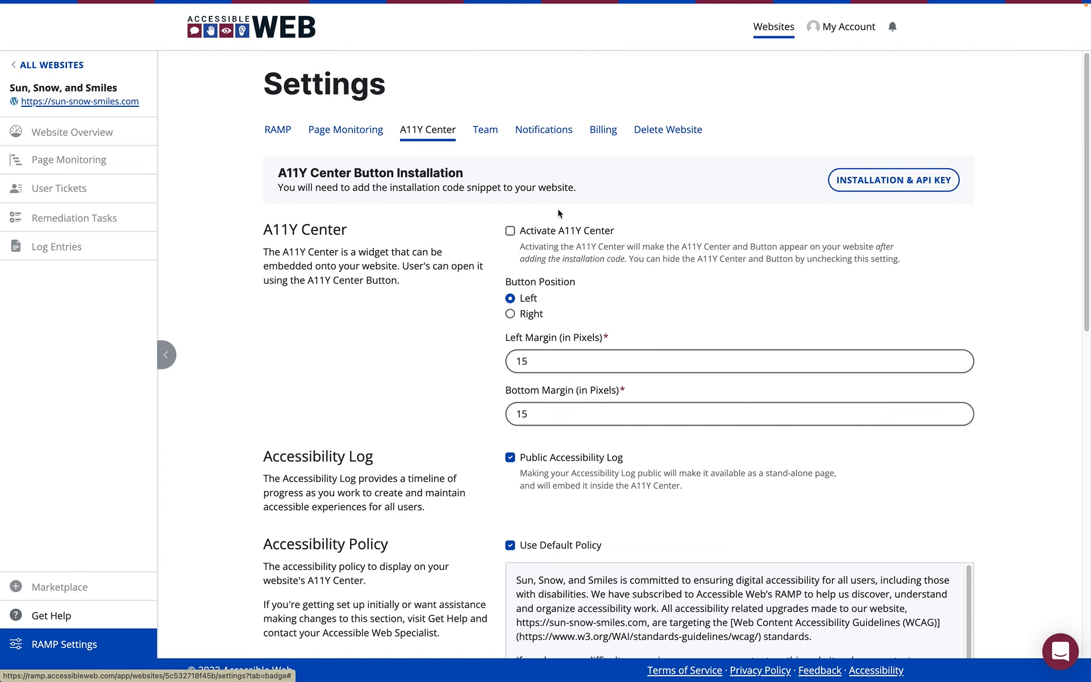
Activate the A11Y Center, disable the Public Accessibility Log and save the settings.
{"action": "left_click", "coordinate": [511, 233]}
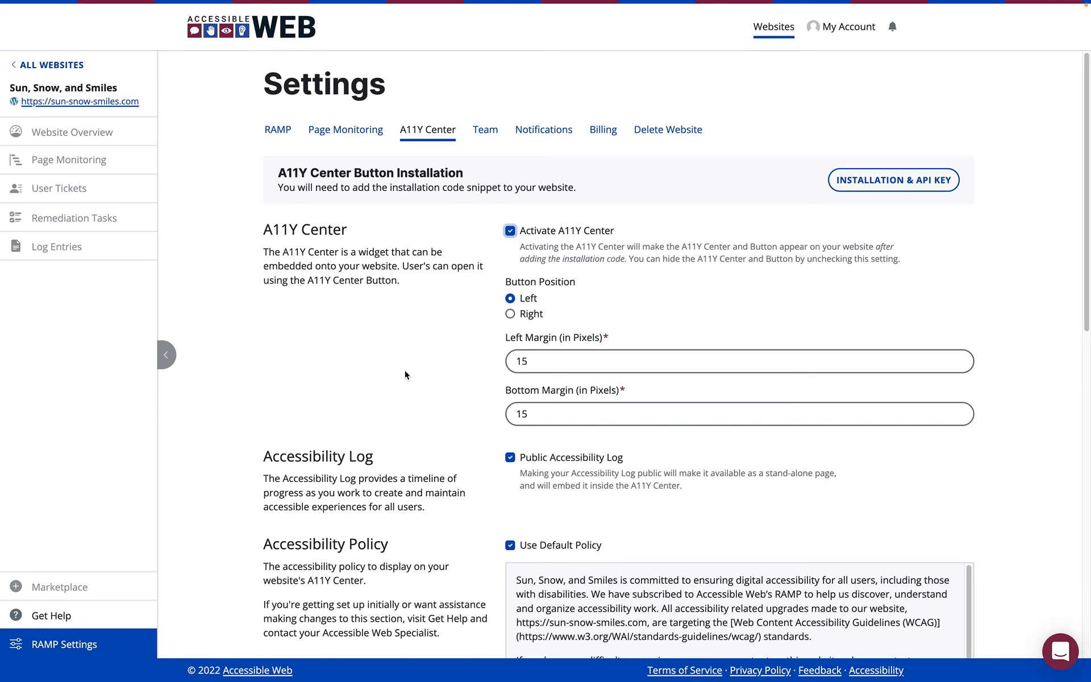
{"action": "scroll", "coordinate": [409, 431], "scroll_direction": "down", "scroll_amount": 3}
{"action": "scroll", "coordinate": [409, 430], "scroll_direction": "down", "scroll_amount": 1}
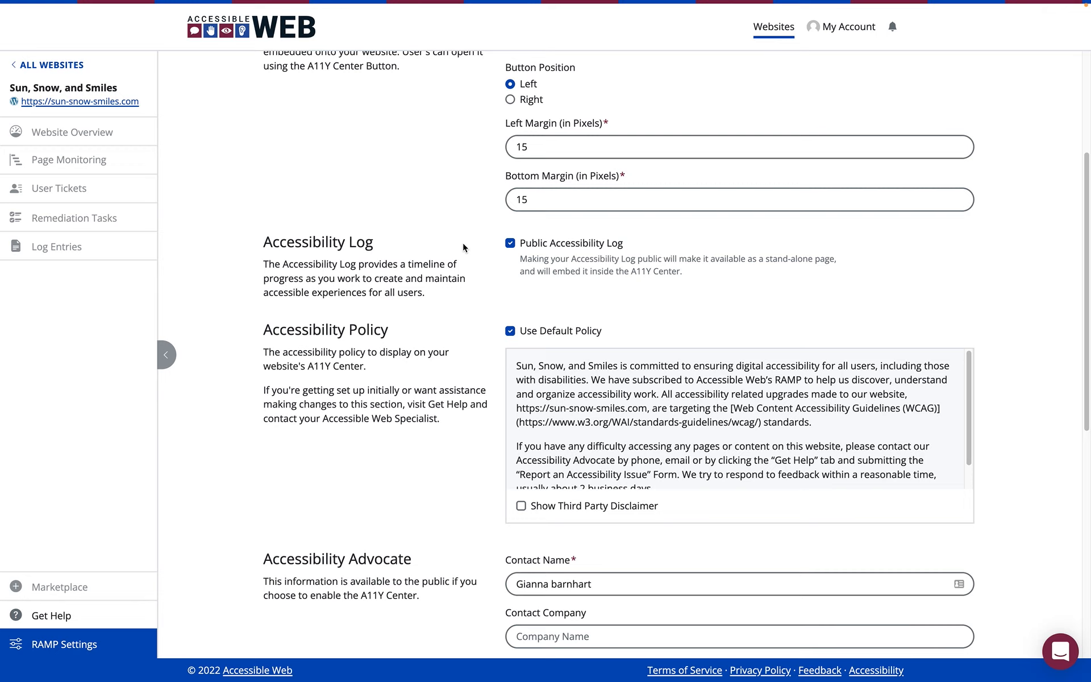
{"action": "left_click", "coordinate": [510, 243]}
{"action": "scroll", "coordinate": [476, 242], "scroll_direction": "down", "scroll_amount": 2}
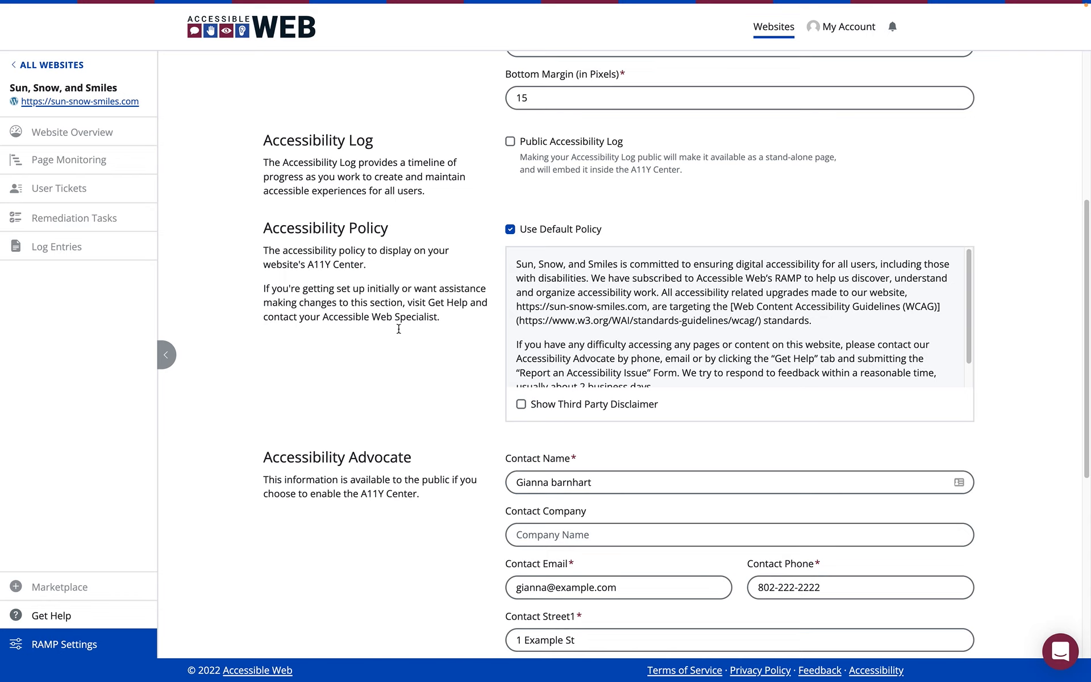
{"action": "scroll", "coordinate": [478, 436], "scroll_direction": "down", "scroll_amount": 6}
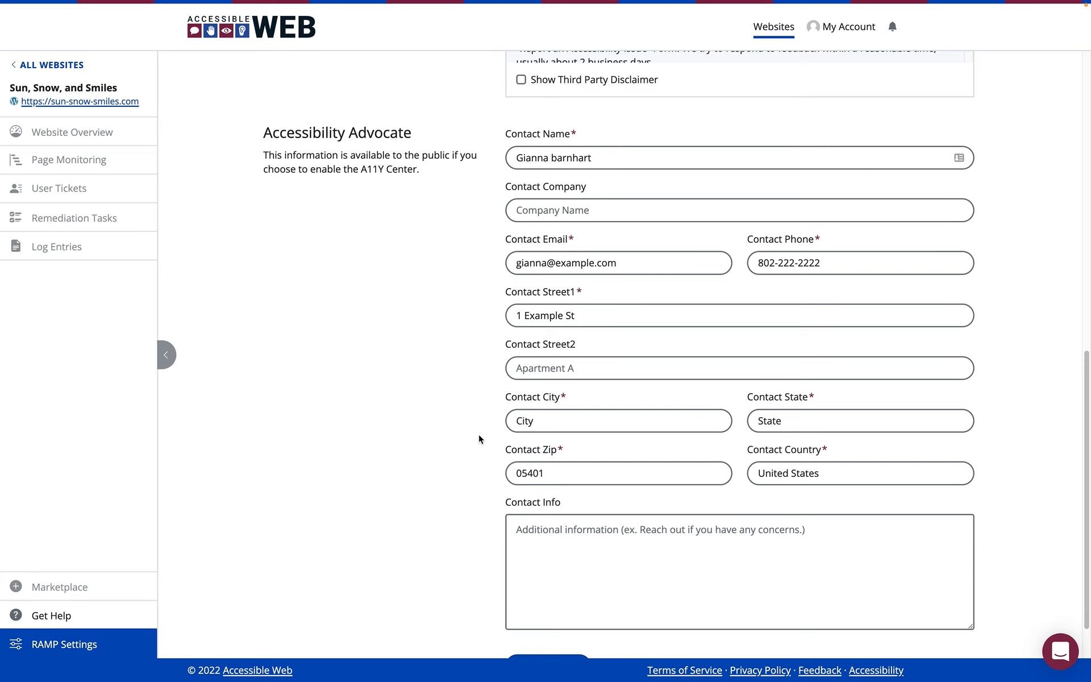
{"action": "scroll", "coordinate": [479, 437], "scroll_direction": "down", "scroll_amount": 1}
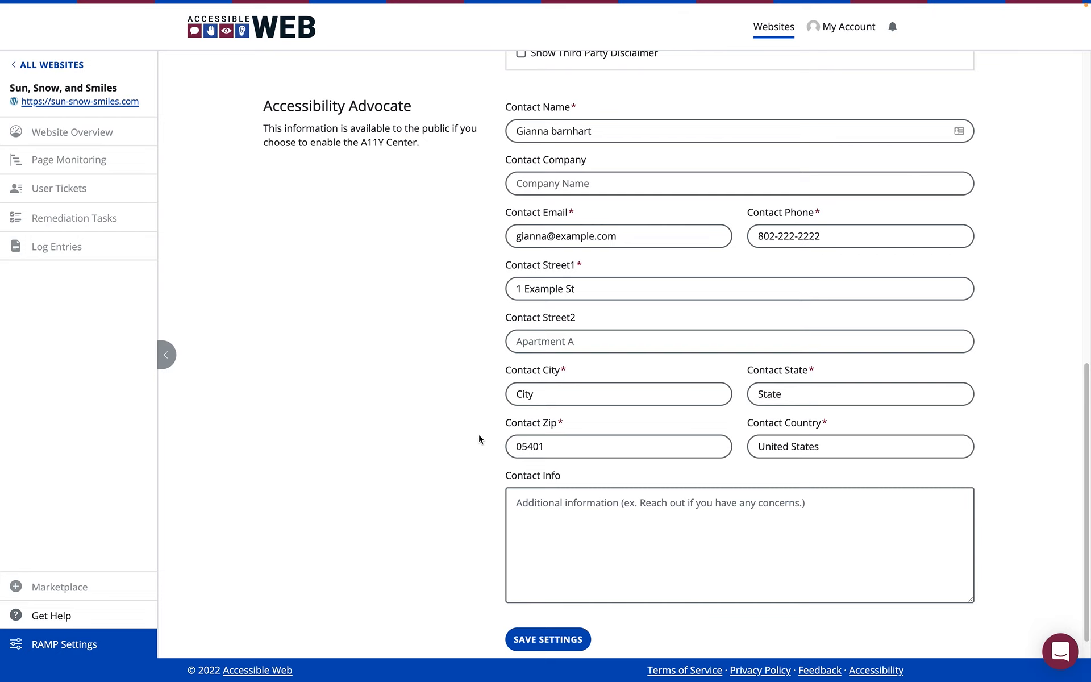
{"action": "scroll", "coordinate": [479, 434], "scroll_direction": "down", "scroll_amount": 1}
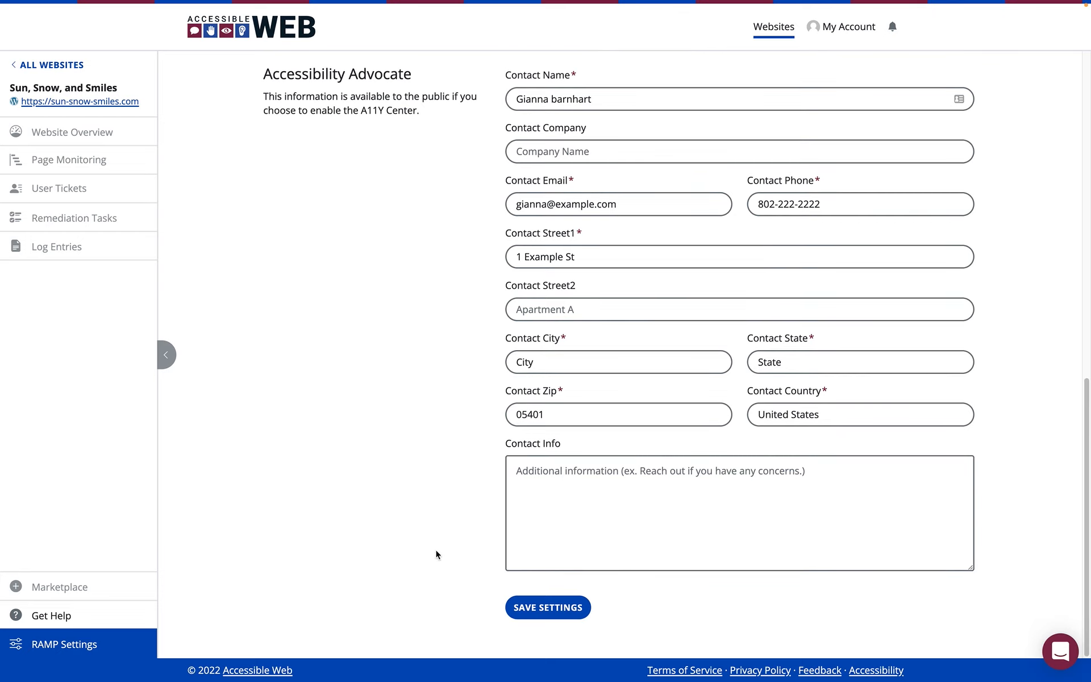
{"action": "left_click", "coordinate": [541, 613]}
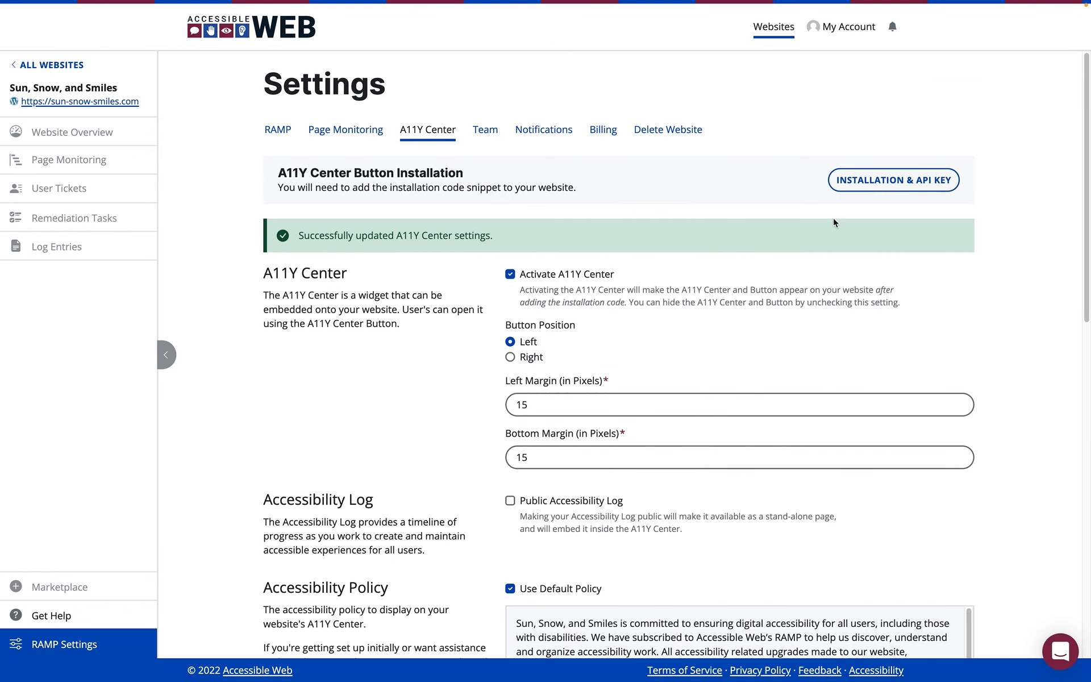
Show the A11Y Center installation details and copy the button's code snippet.
{"action": "left_click", "coordinate": [855, 192]}
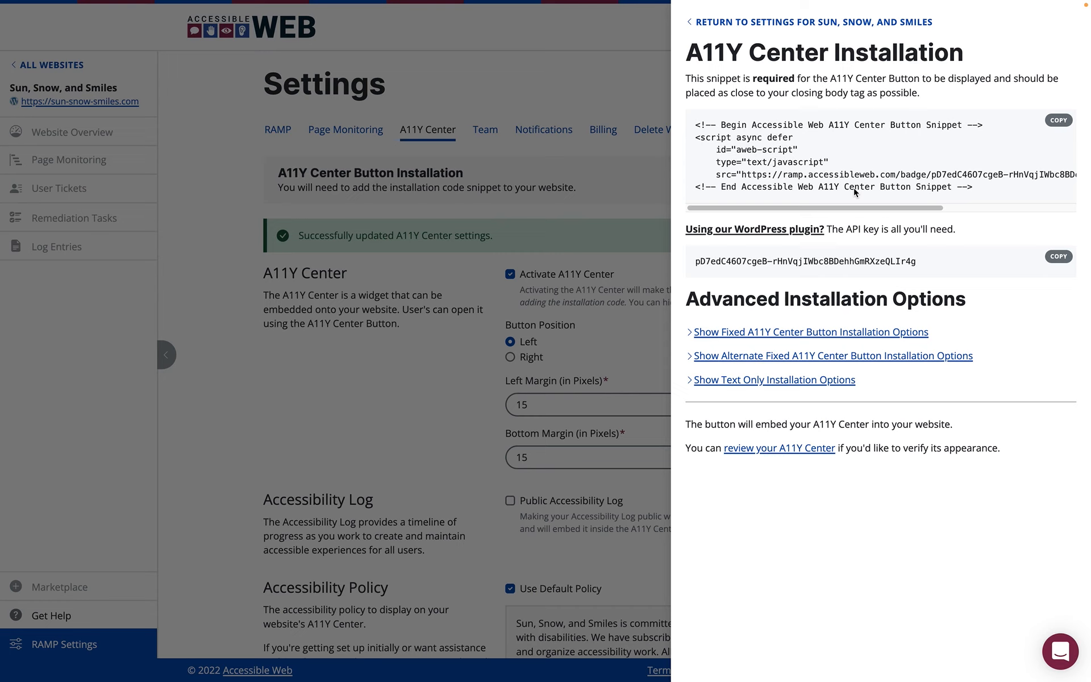
{"action": "left_click", "coordinate": [1057, 120]}
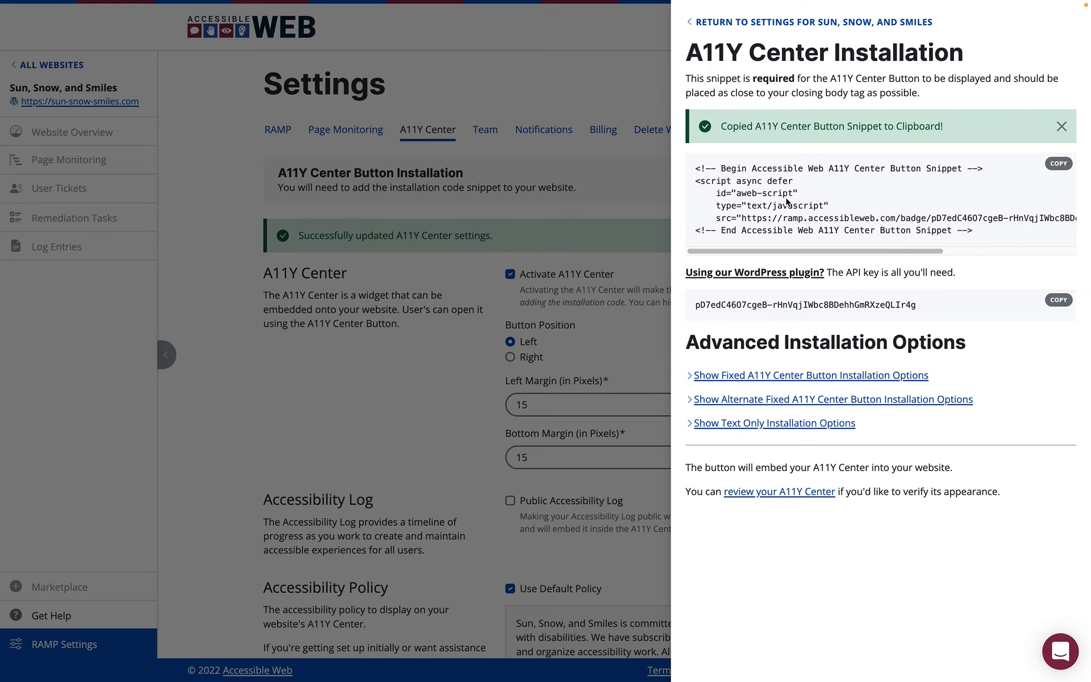
Look through the alternate fixed A11Y Center button installation options and collapse them again.
{"action": "left_click", "coordinate": [689, 377]}
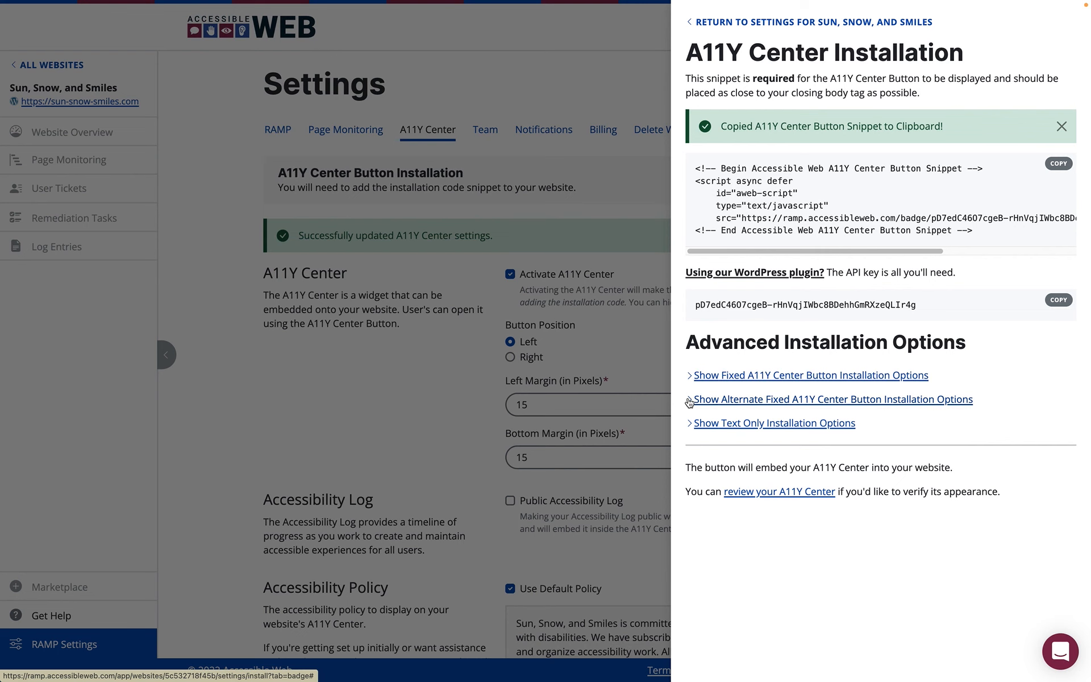
{"action": "left_click", "coordinate": [689, 400]}
{"action": "scroll", "coordinate": [689, 402], "scroll_direction": "down", "scroll_amount": 3}
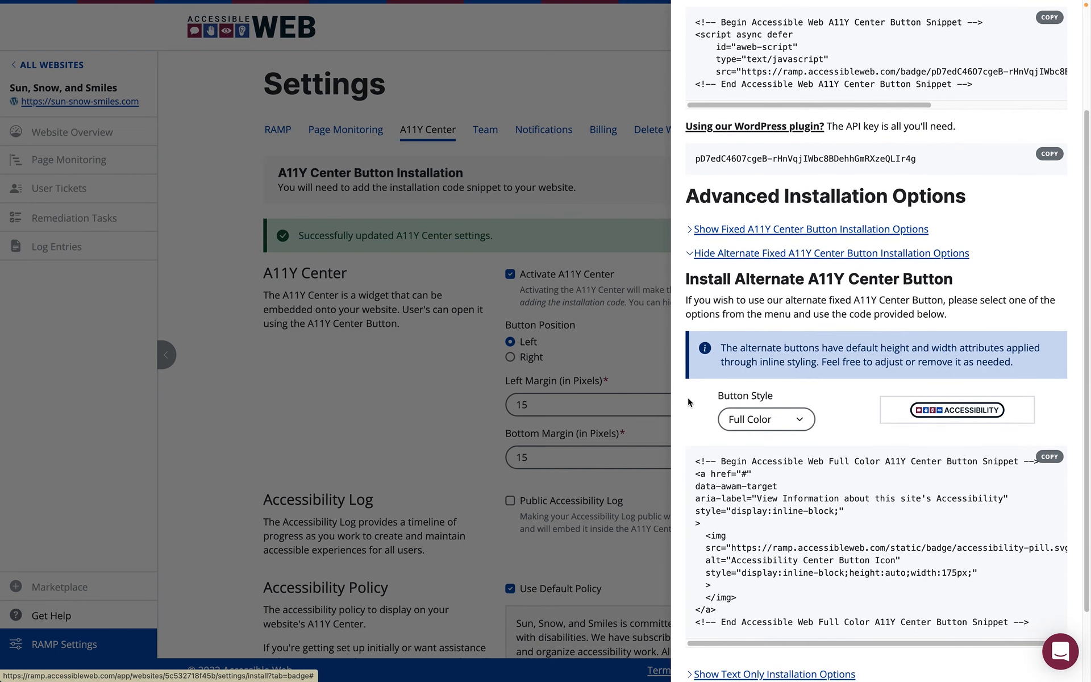
{"action": "left_click", "coordinate": [691, 256]}
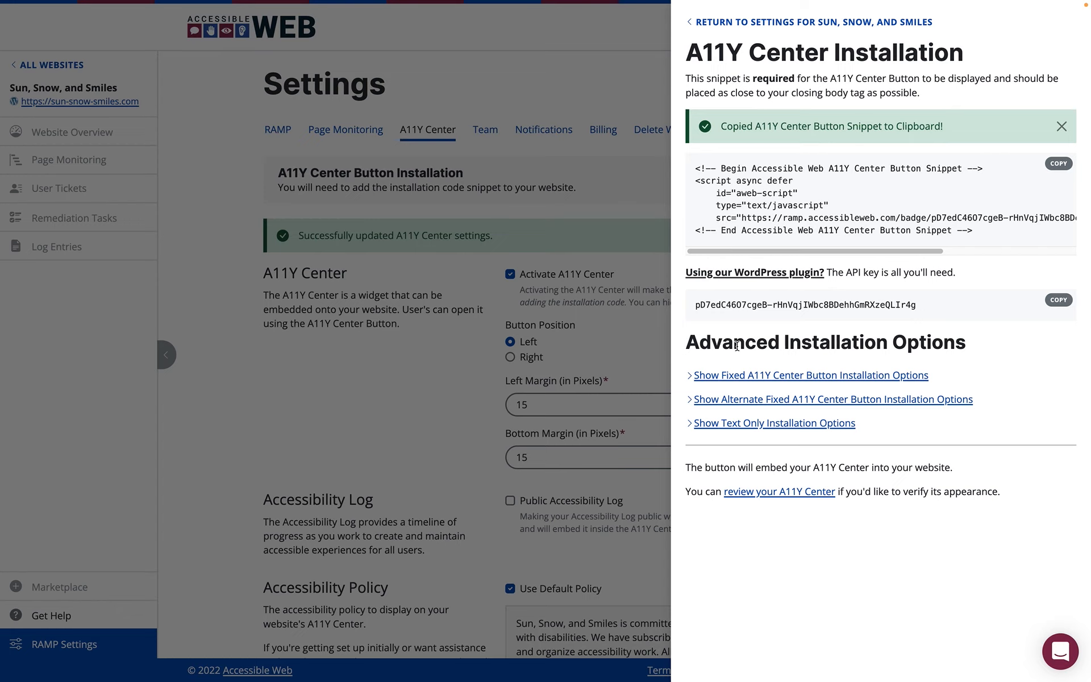
Copy the API key for the WordPress plugin and switch to the WordPress admin dashboard.
{"action": "left_click", "coordinate": [1057, 301]}
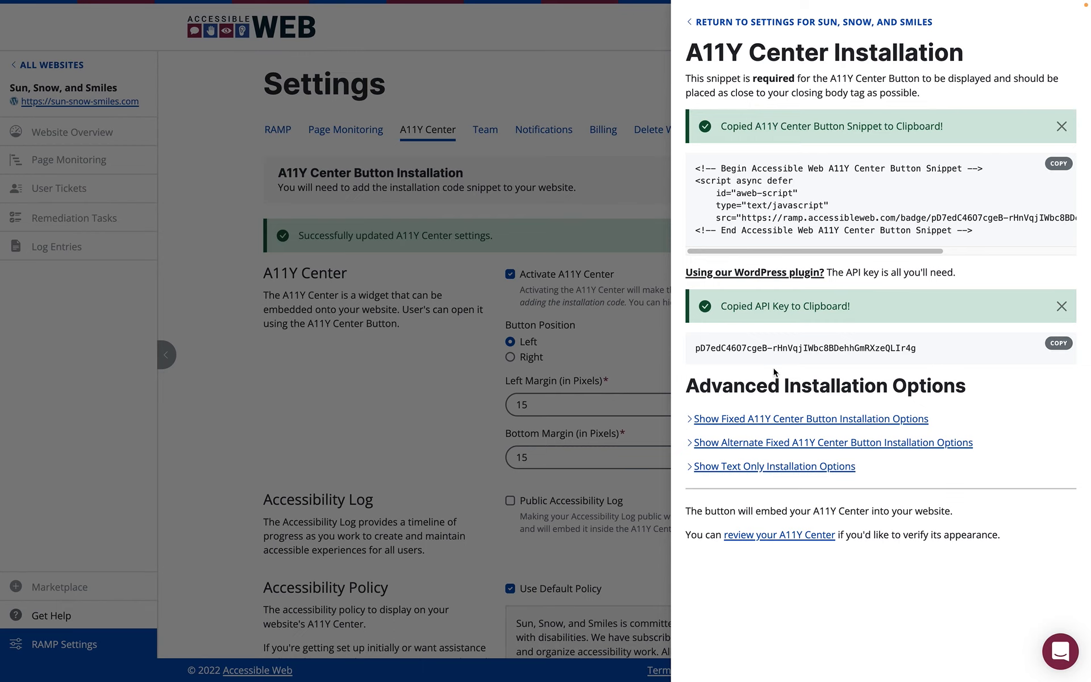
{"action": "key", "text": "ctrl+Right"}
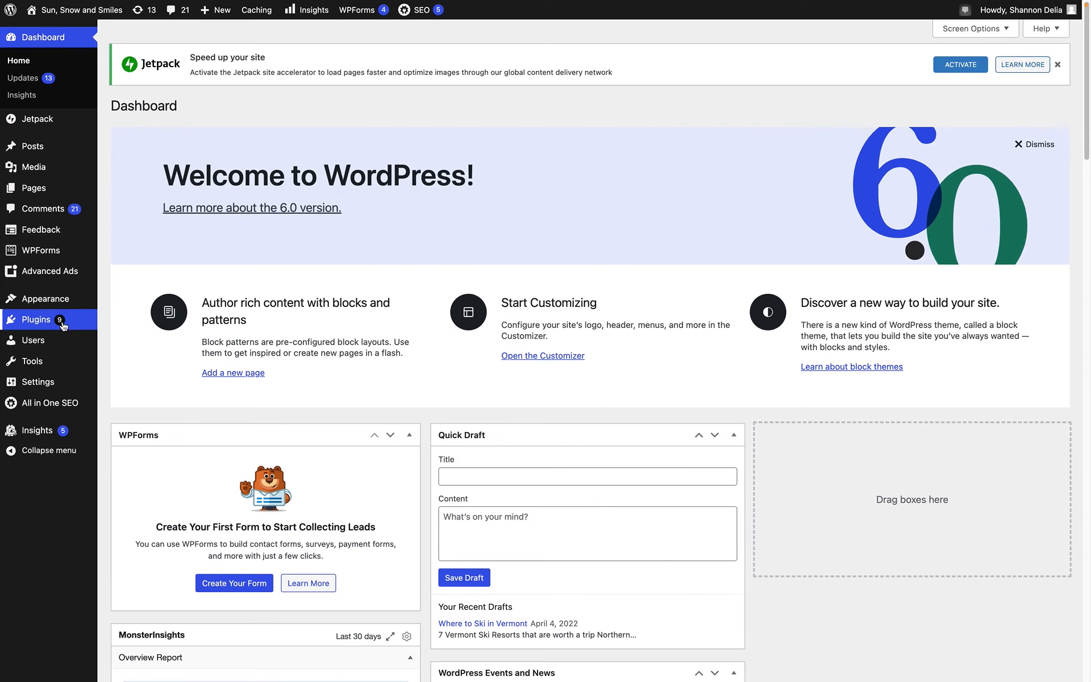
Go to the page for adding new plugins and search for "accessible web".
{"action": "mouse_move", "coordinate": [61, 324]}
{"action": "left_click", "coordinate": [117, 341]}
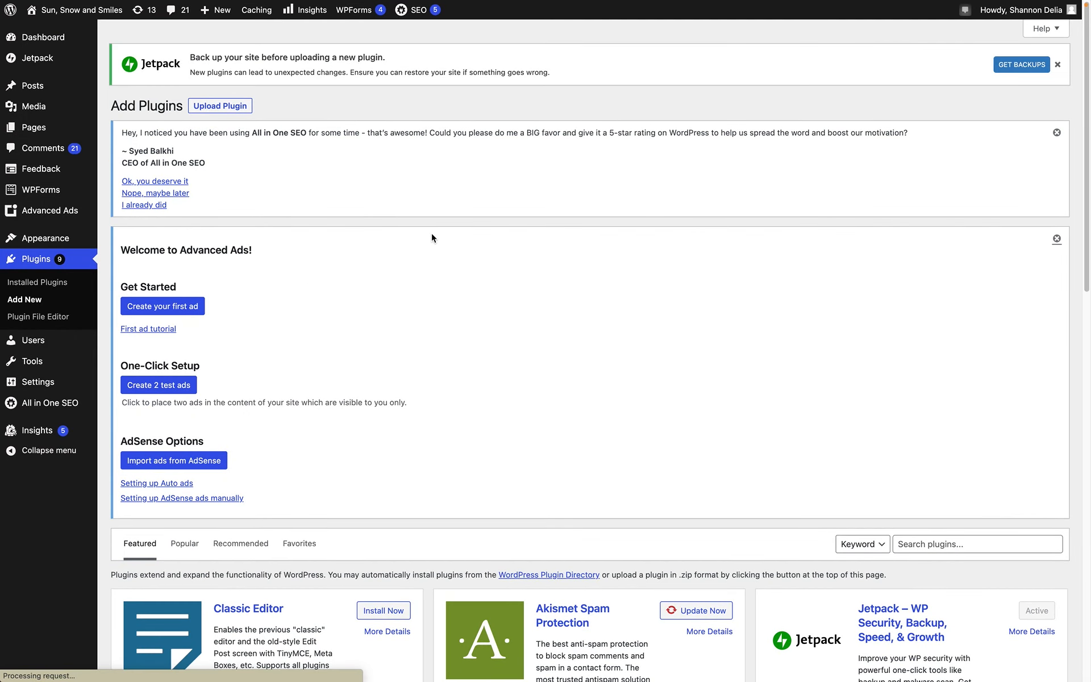
{"action": "scroll", "coordinate": [433, 237], "scroll_direction": "down", "scroll_amount": 4}
{"action": "scroll", "coordinate": [431, 238], "scroll_direction": "down", "scroll_amount": 1}
{"action": "left_click", "coordinate": [981, 307]}
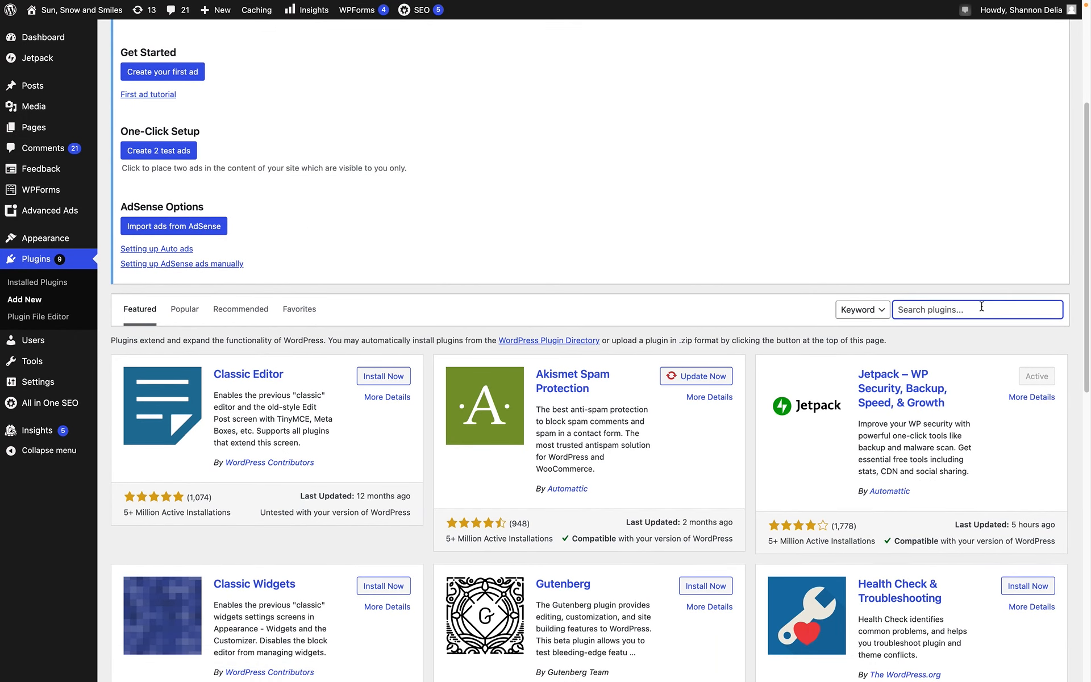
{"action": "type", "text": "accessible web"}
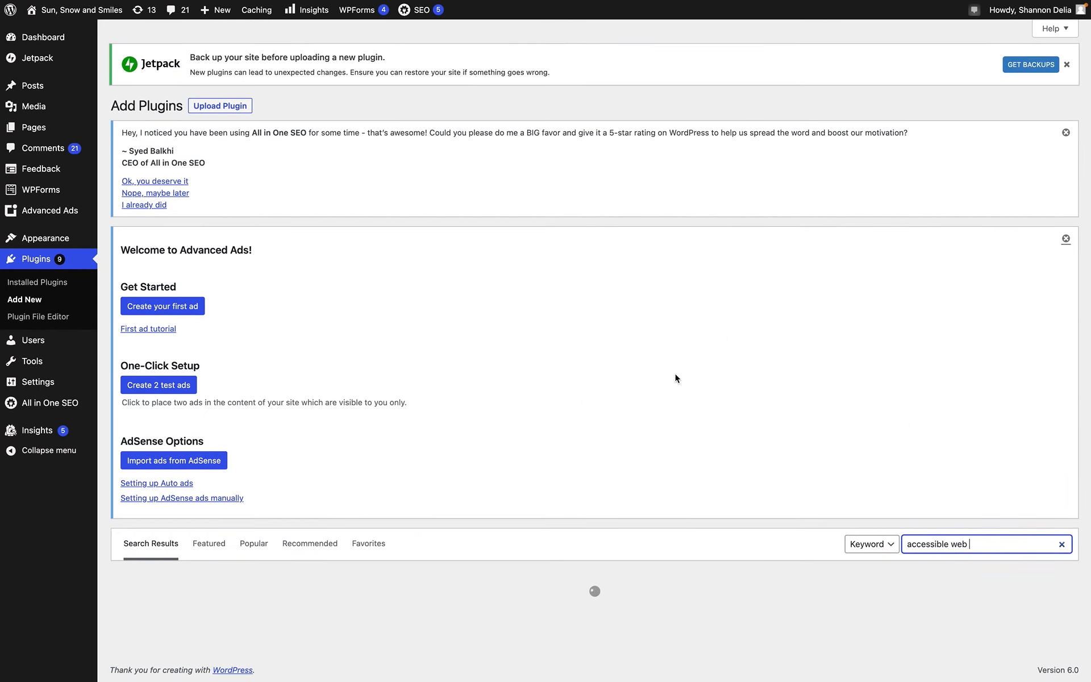
Install and activate the Accessible Web A11Y Center plugin.
{"action": "scroll", "coordinate": [674, 377], "scroll_direction": "down", "scroll_amount": 8}
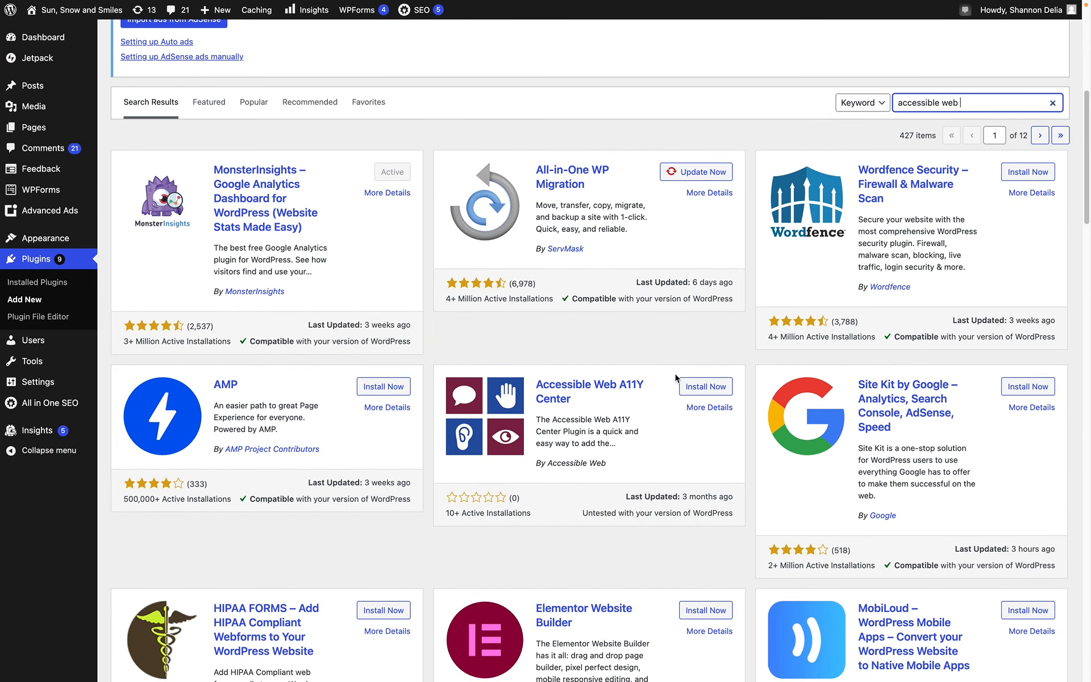
{"action": "left_click", "coordinate": [702, 392]}
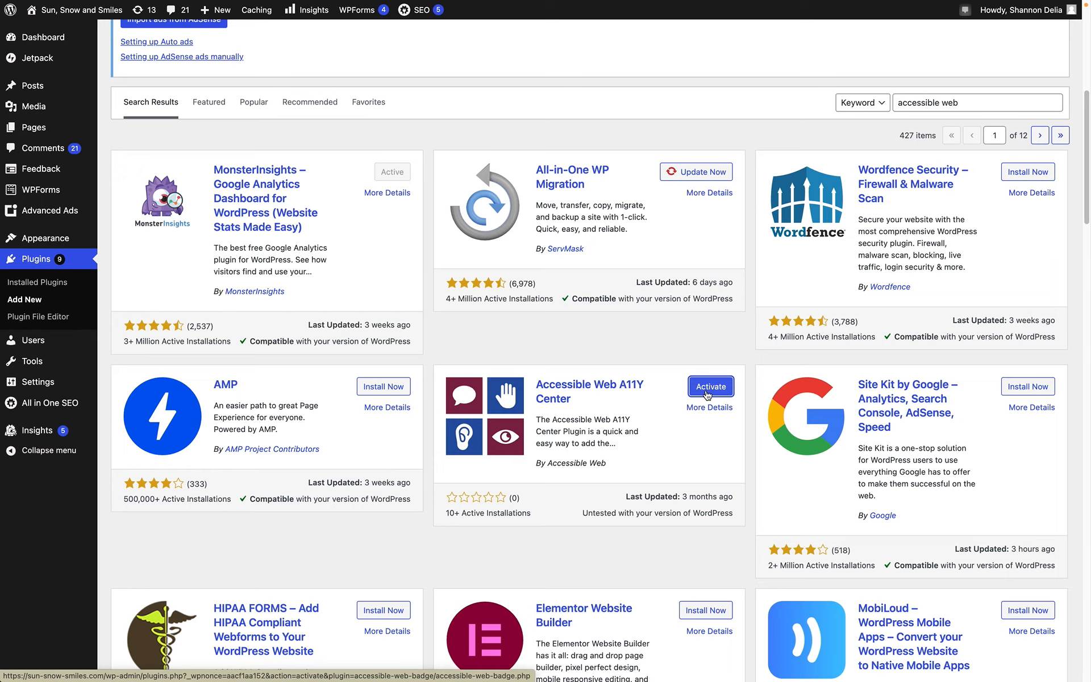
{"action": "left_click", "coordinate": [707, 392]}
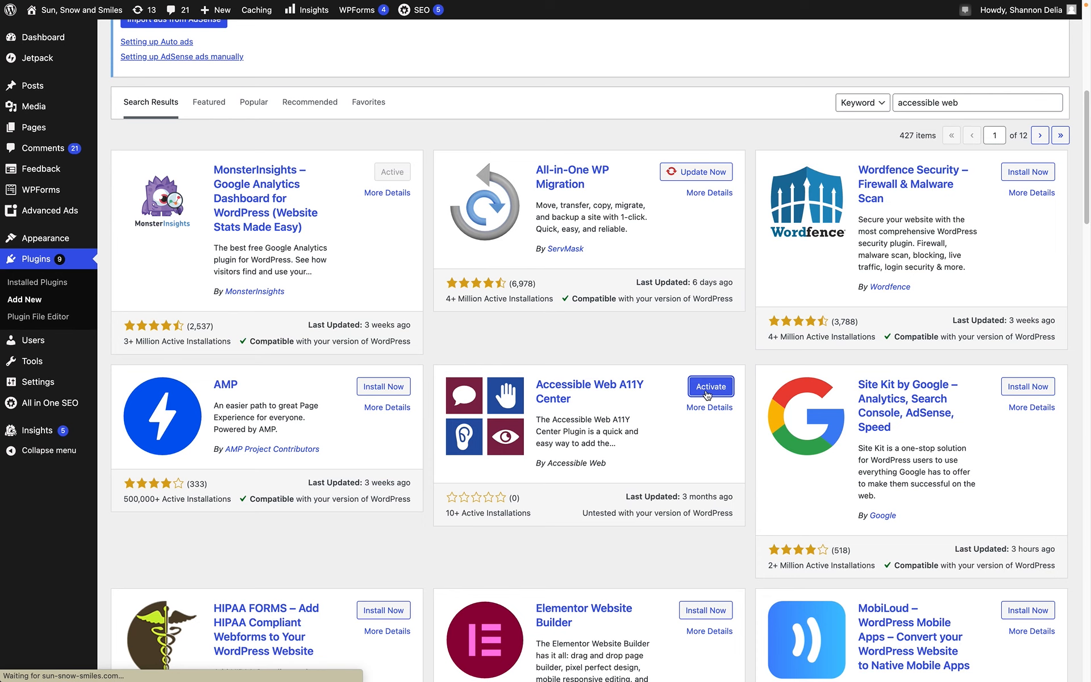
Replace the API key in the Accessible Web A11Y Center plugin's settings with the copied one and save.
{"action": "scroll", "coordinate": [678, 378], "scroll_direction": "down", "scroll_amount": 5}
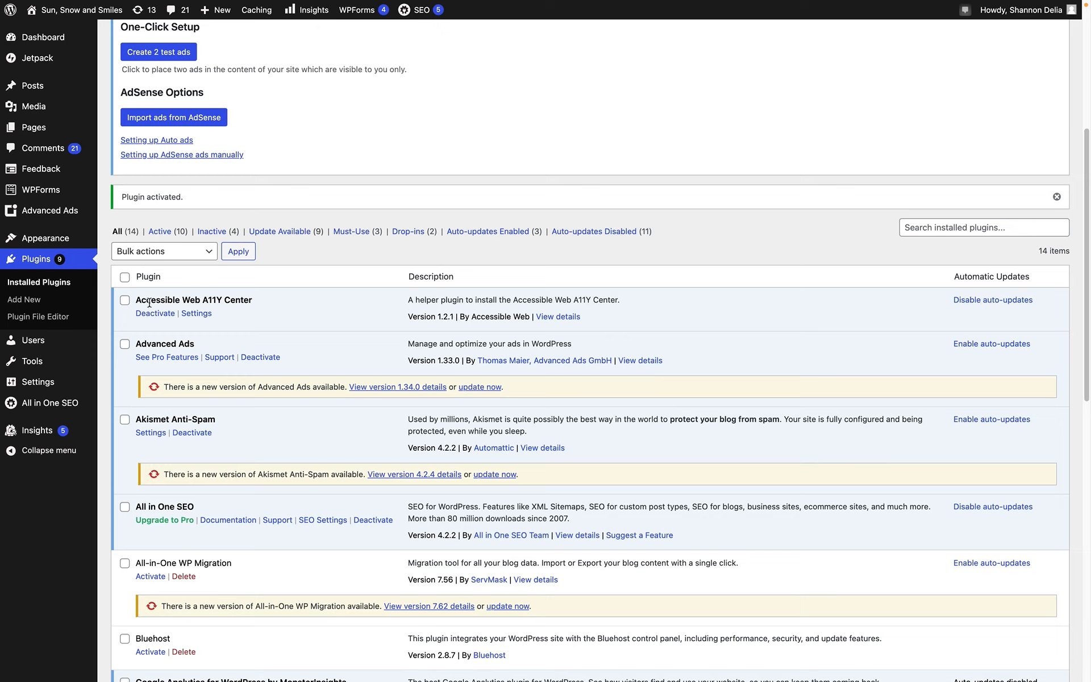
{"action": "left_click", "coordinate": [198, 315]}
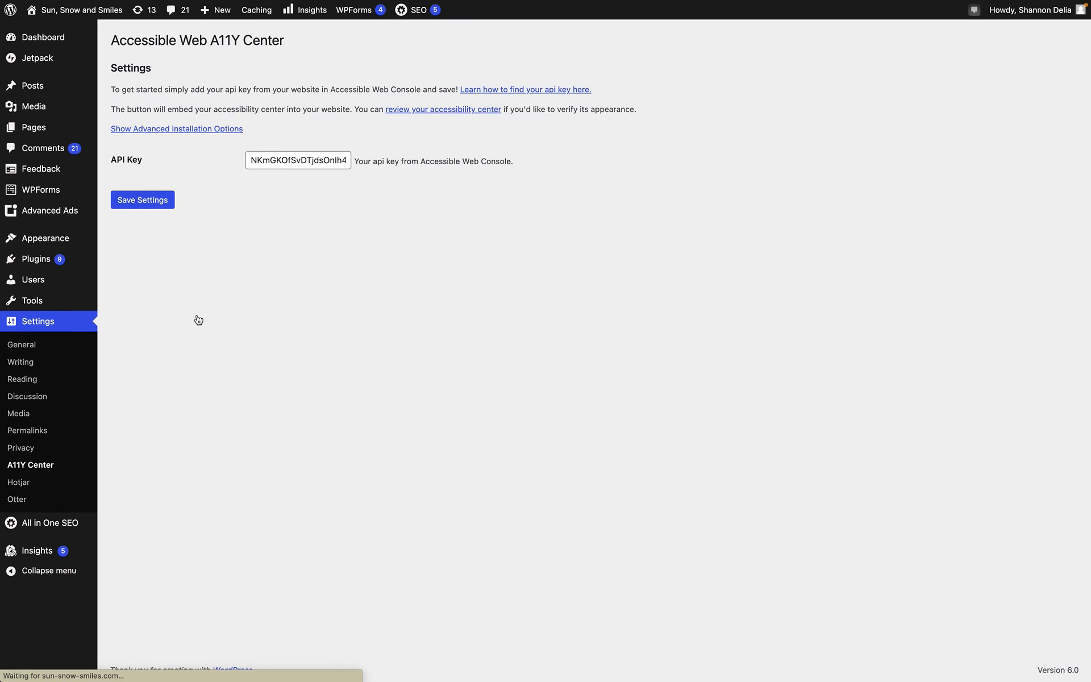
{"action": "left_click", "coordinate": [277, 160]}
{"action": "double_click", "coordinate": [277, 159]}
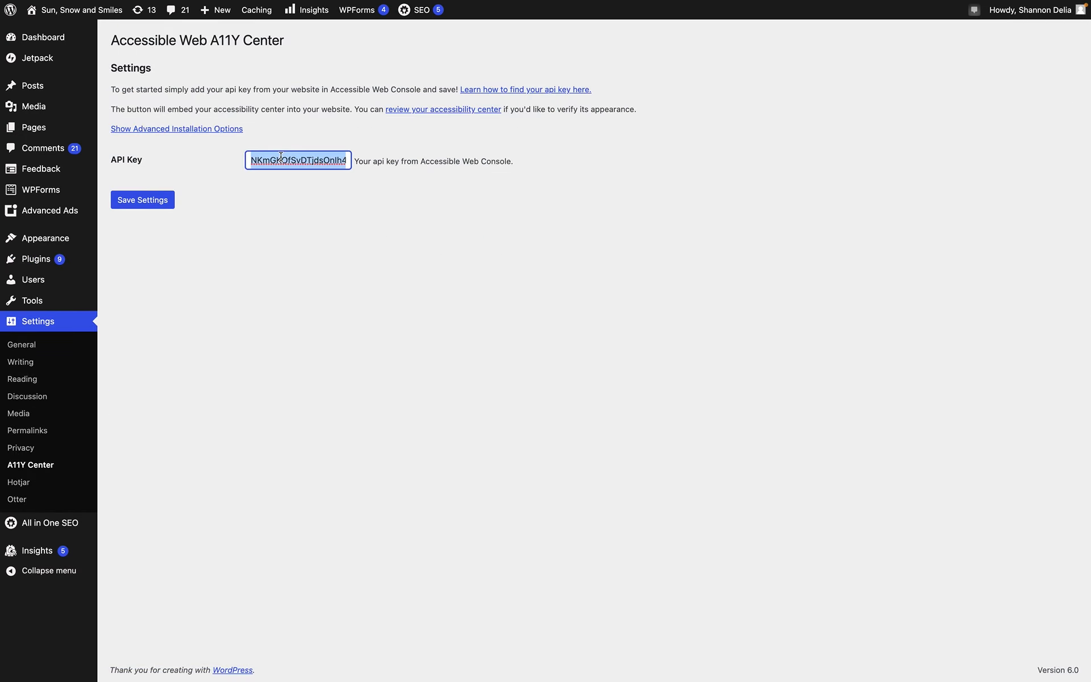
{"action": "key", "text": "ctrl+v"}
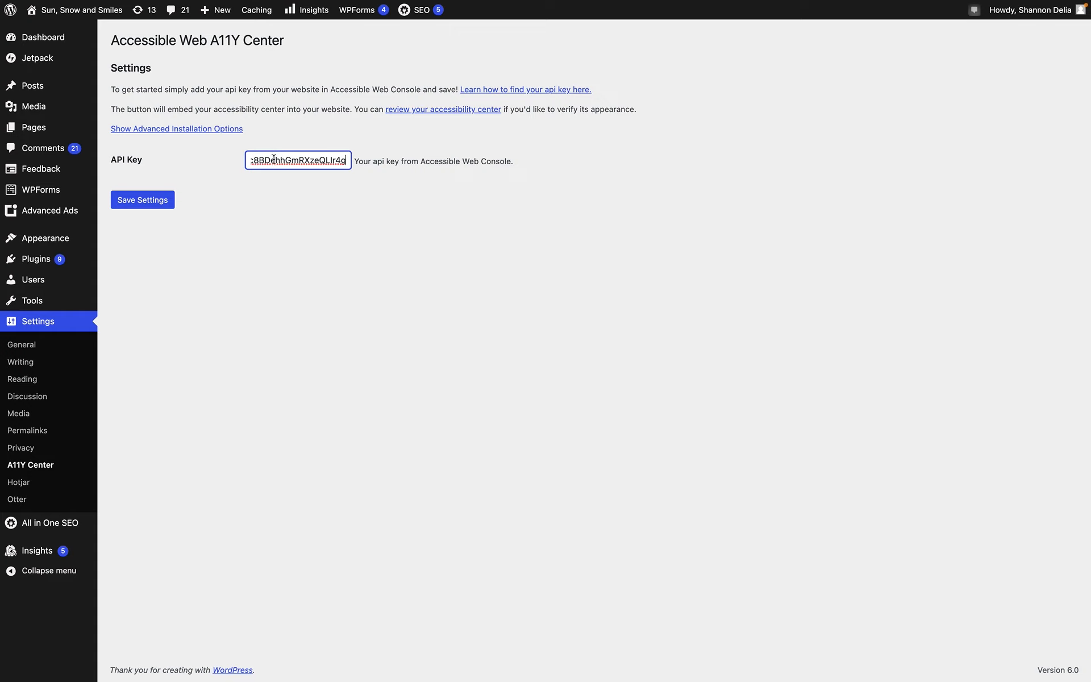
{"action": "left_click", "coordinate": [136, 202]}
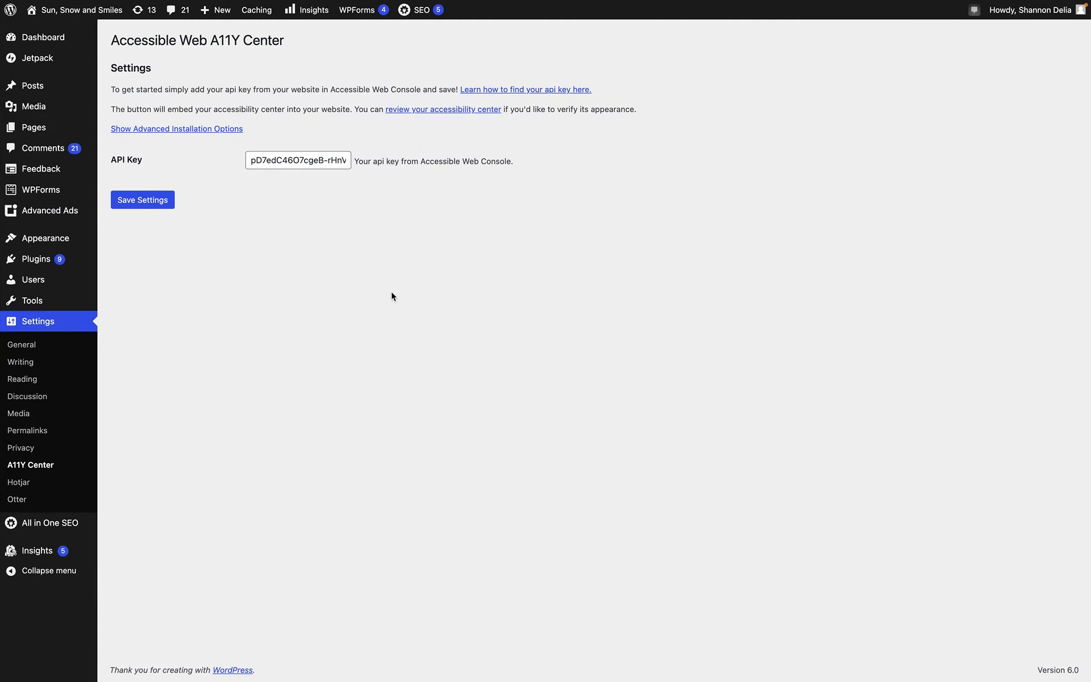
{"action": "left_click", "coordinate": [136, 200]}
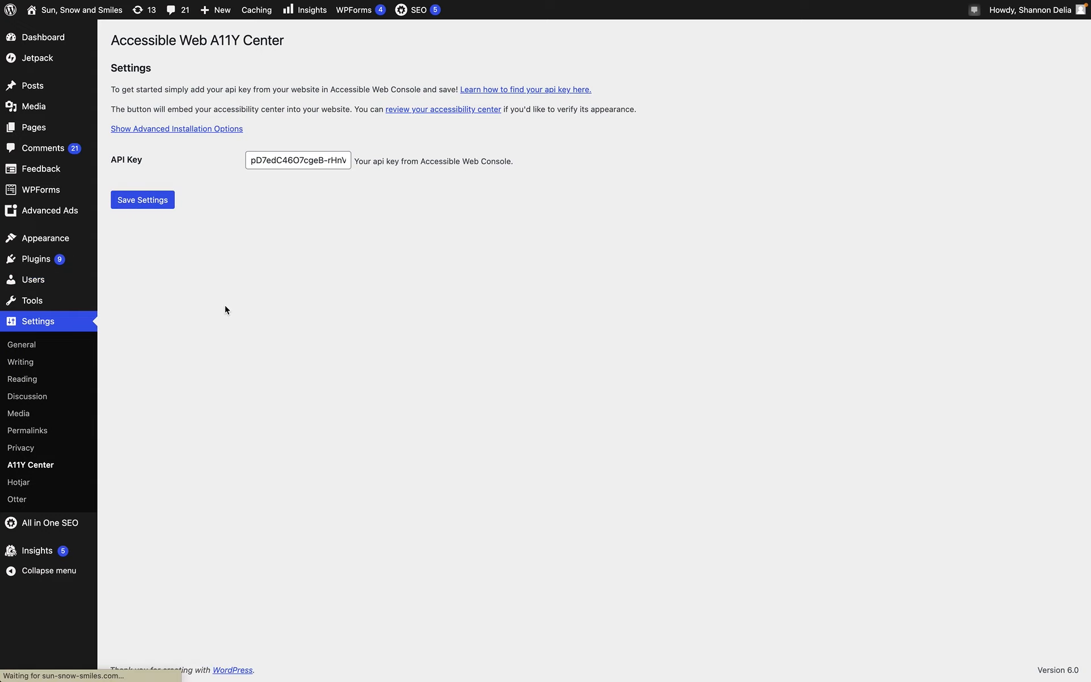
Switch to the public Sun, Snow and Smiles website and reload its home page to check for the accessibility button.
{"action": "key", "text": "ctrl+Right"}
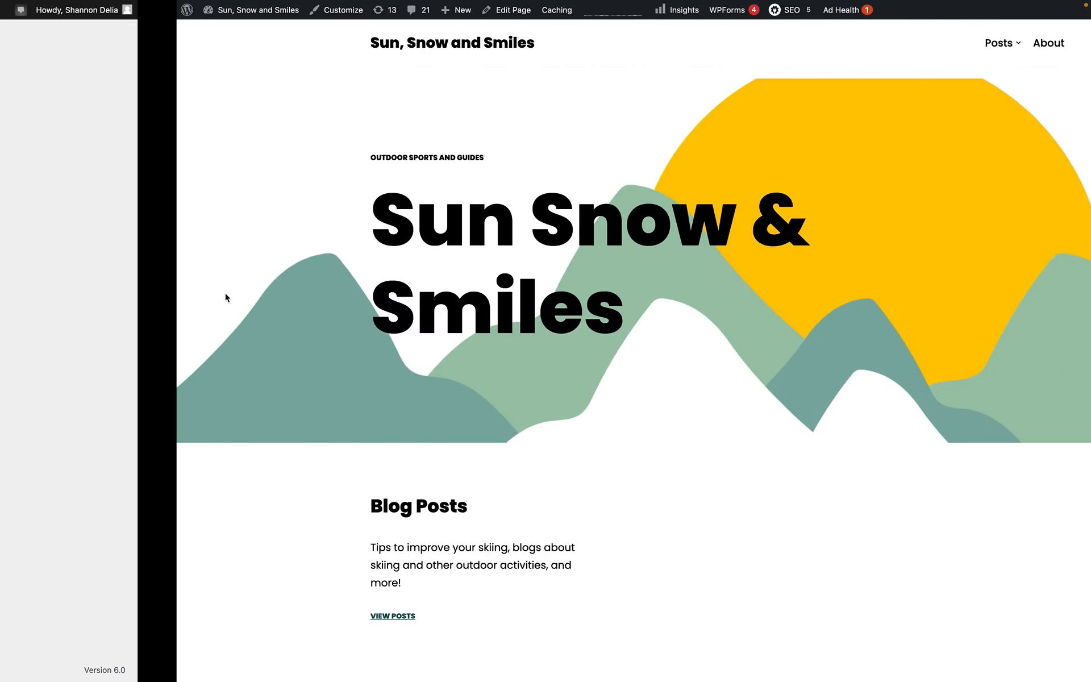
{"action": "left_click", "coordinate": [297, 46]}
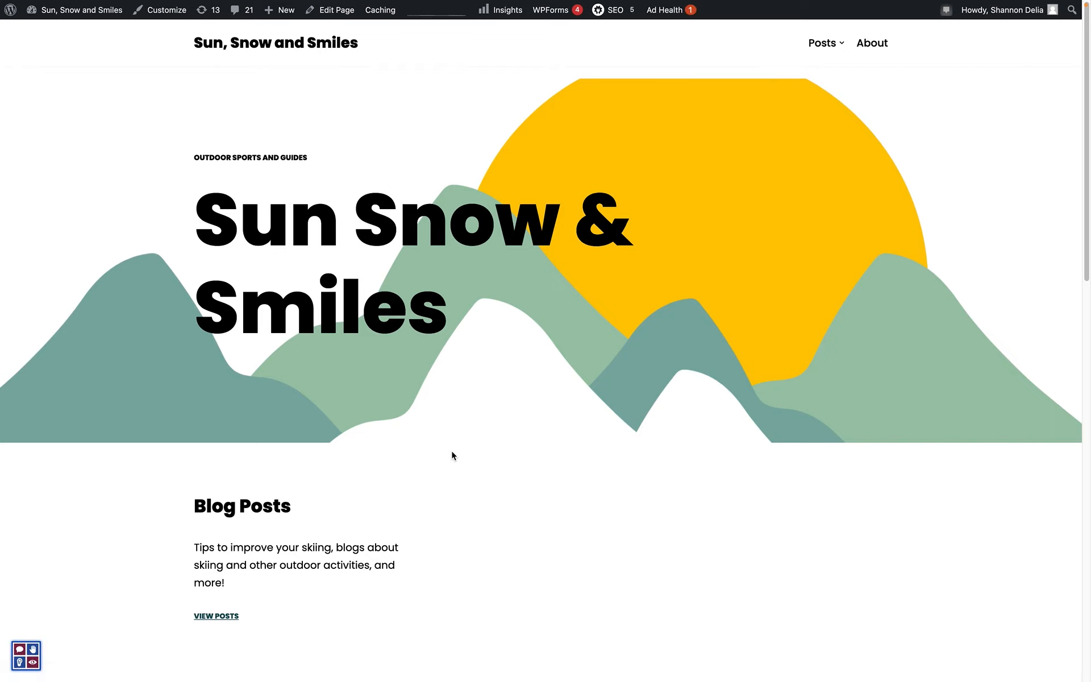
Open the A11Y Center from the site's accessibility button, review its accessibility policy and issue report form, and close it.
{"action": "left_click", "coordinate": [24, 662]}
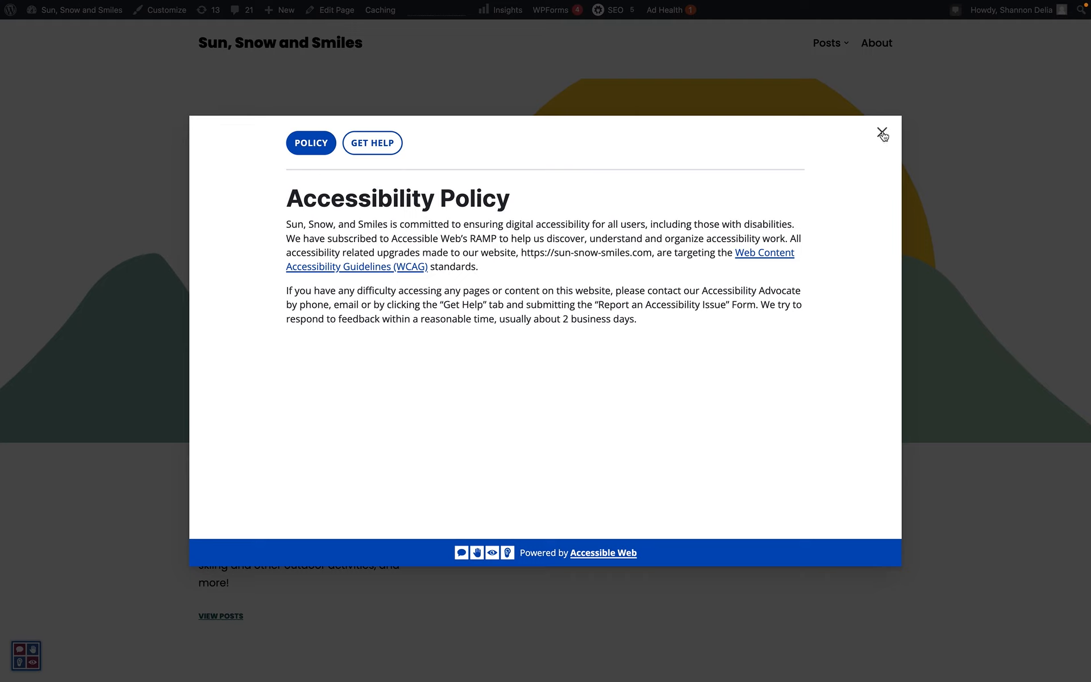
{"action": "left_click", "coordinate": [371, 143]}
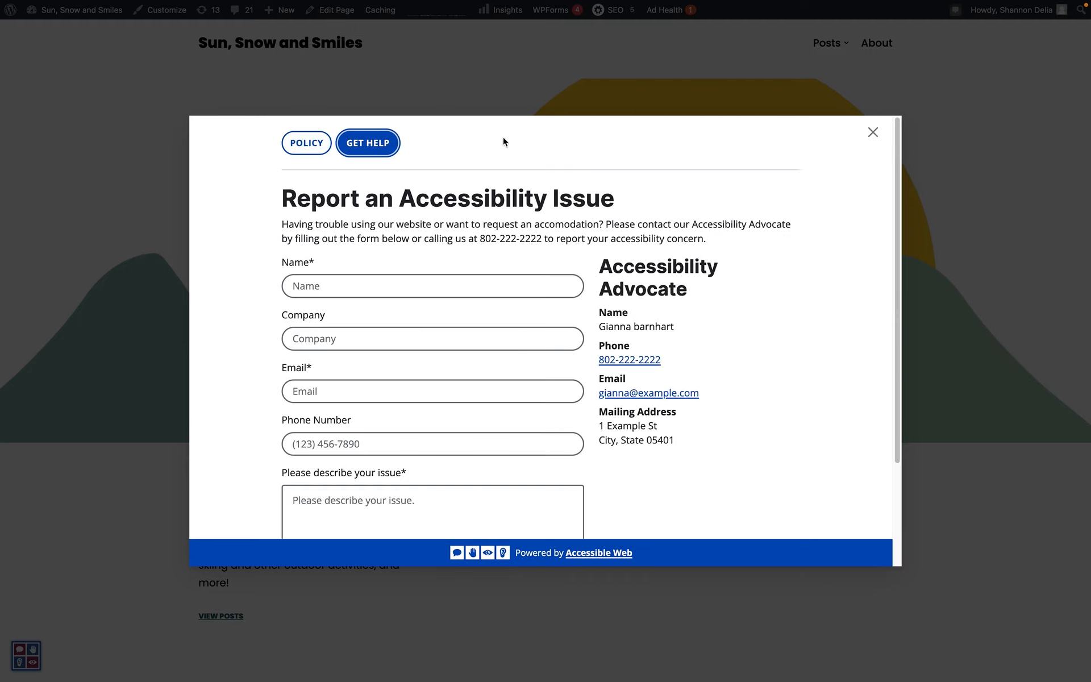
{"action": "left_click", "coordinate": [873, 133]}
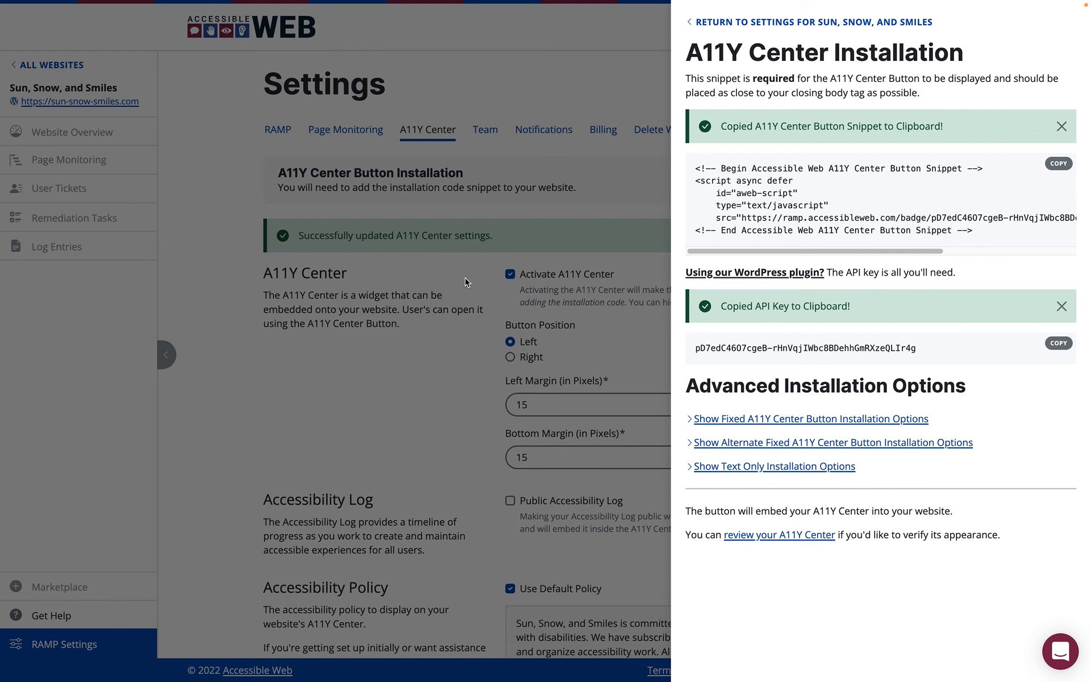
{"action": "left_click", "coordinate": [464, 278]}
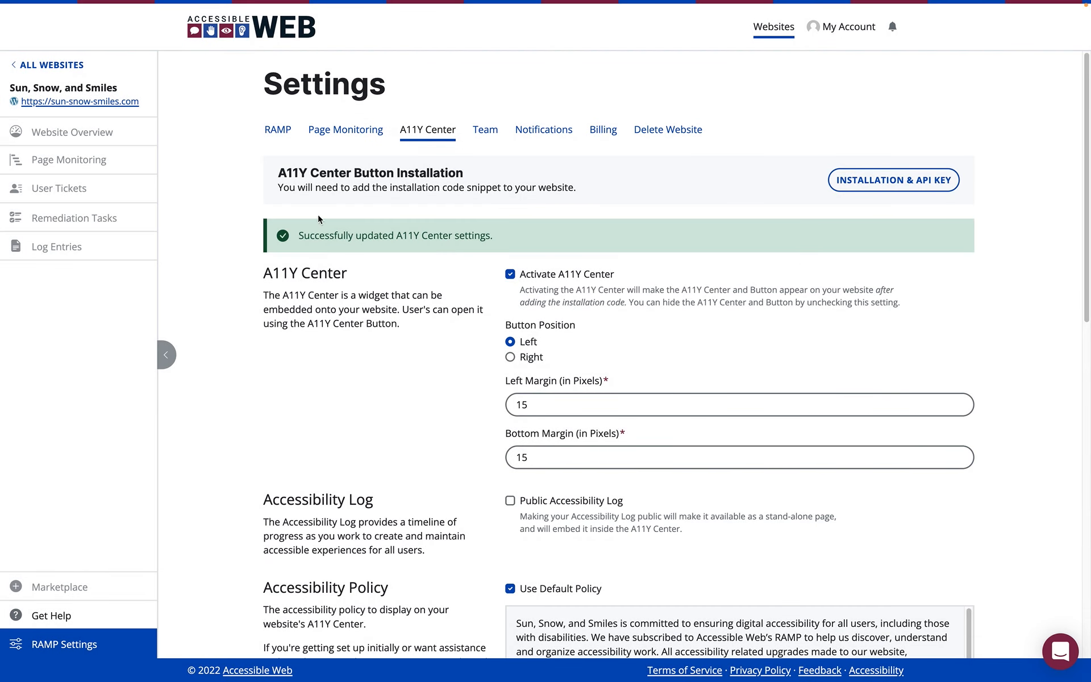
{"action": "left_click", "coordinate": [268, 132]}
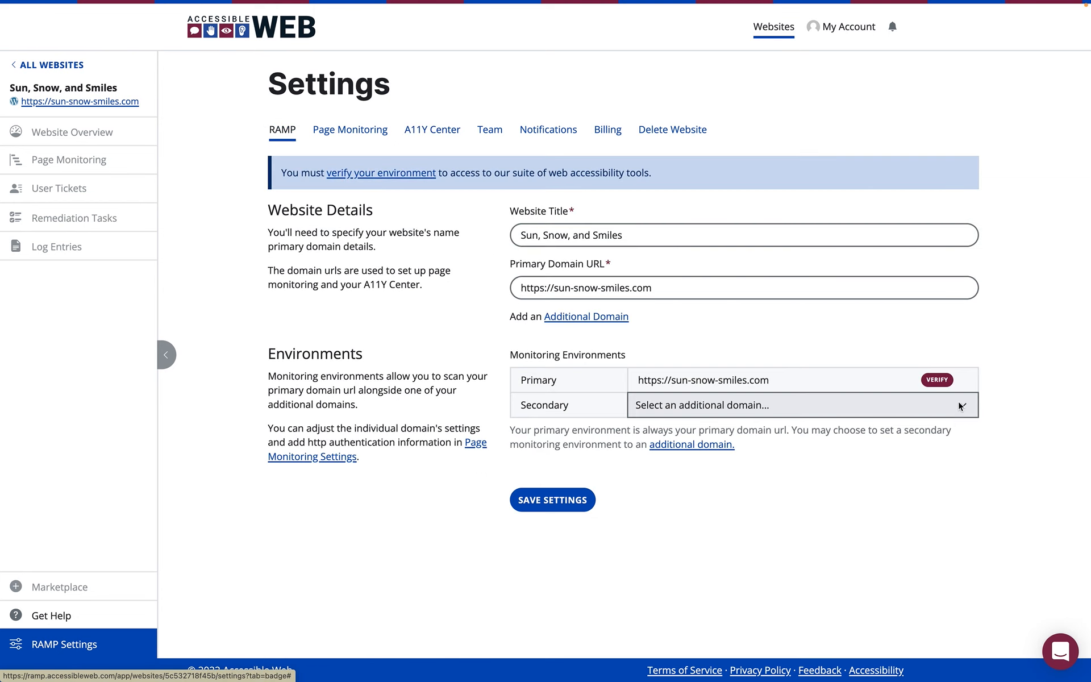
{"action": "left_click", "coordinate": [932, 384]}
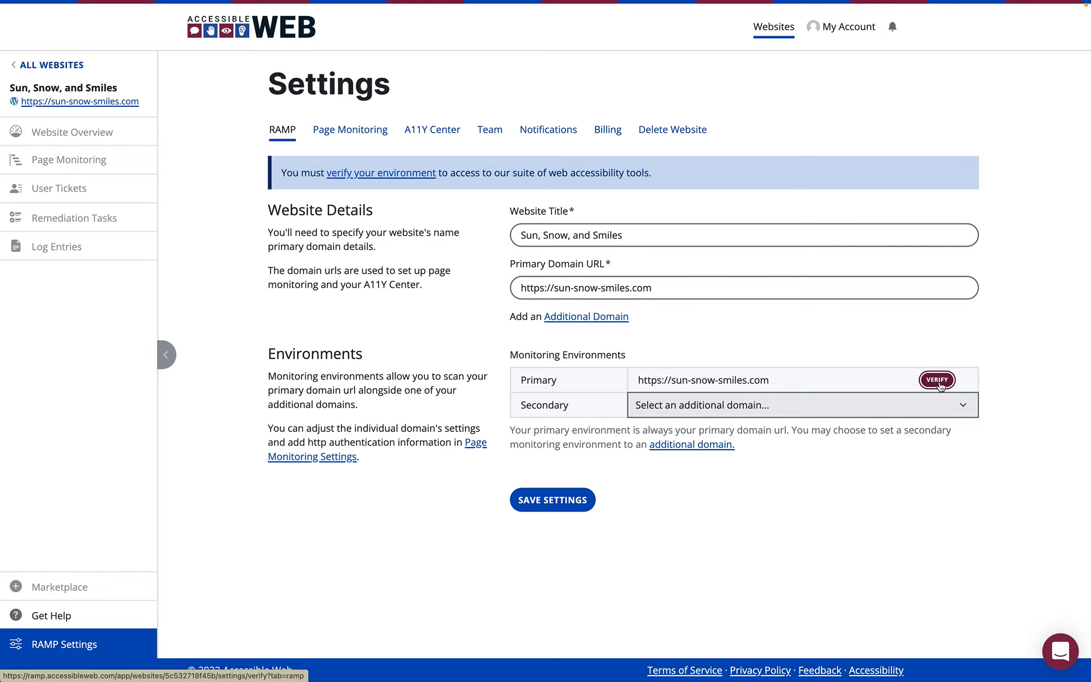
{"action": "left_click", "coordinate": [938, 380]}
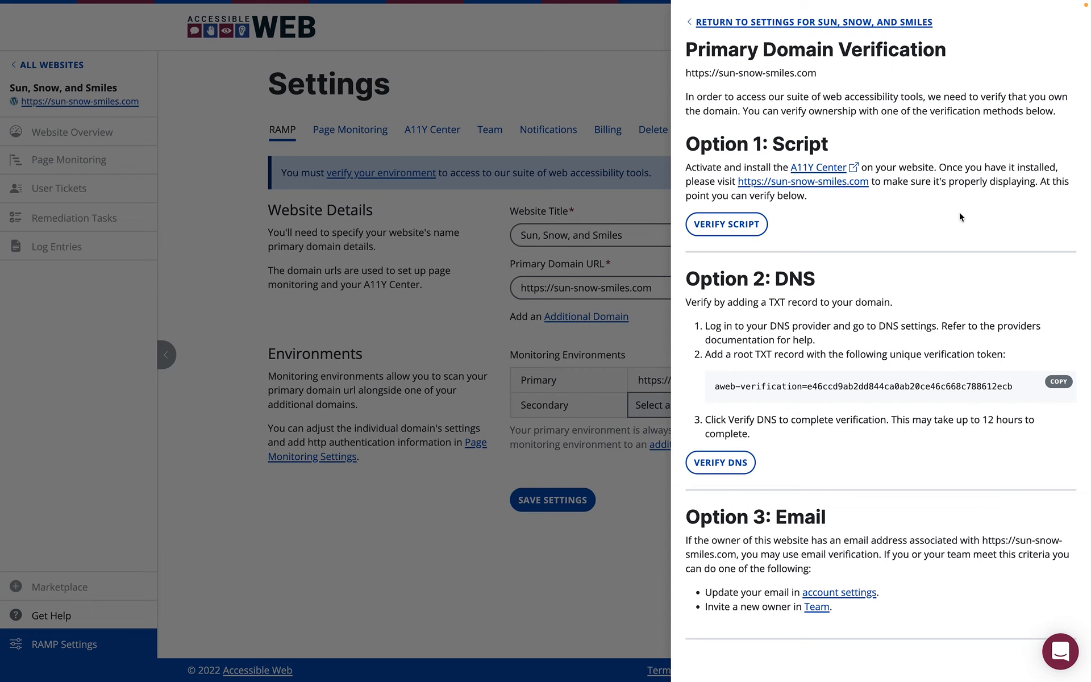
{"action": "left_click", "coordinate": [722, 234]}
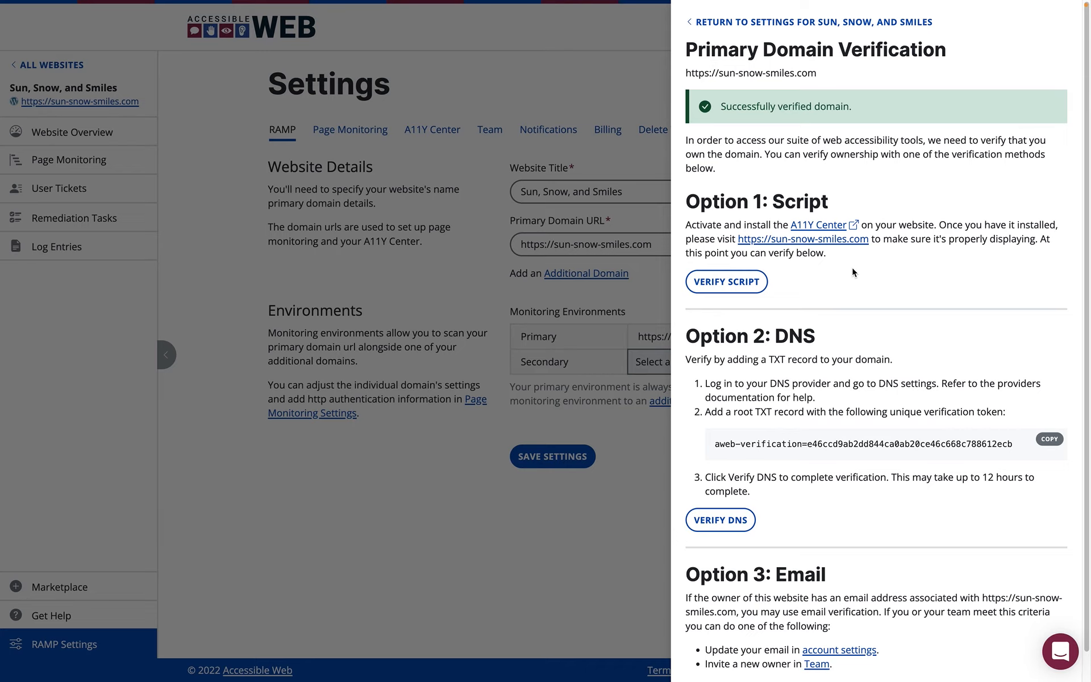
{"action": "left_click", "coordinate": [456, 271]}
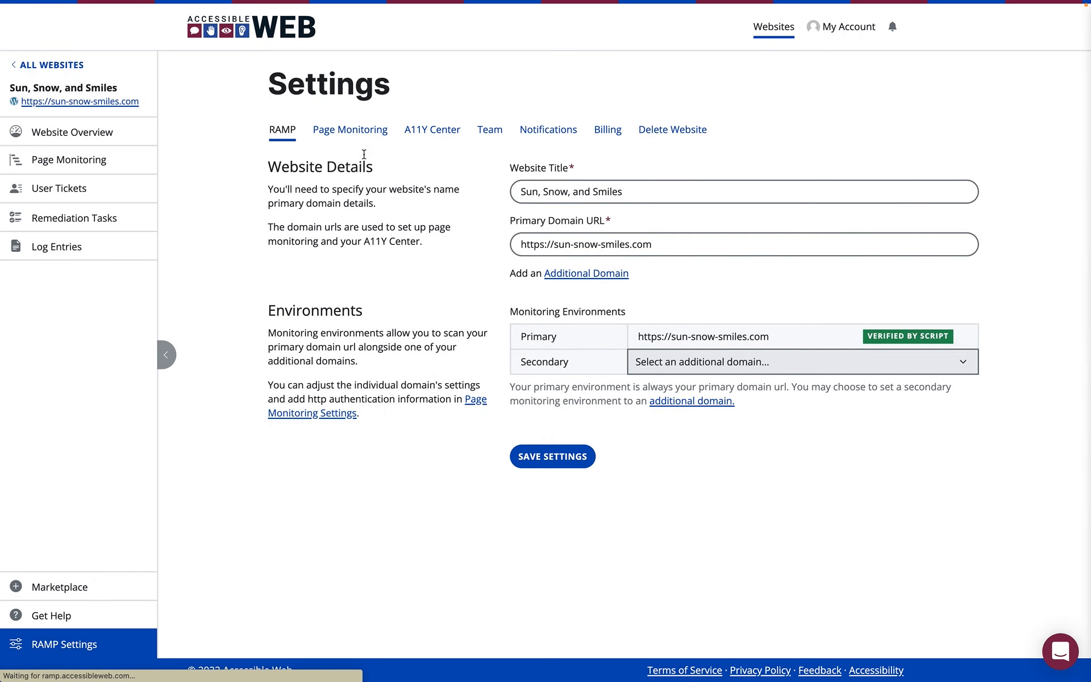
Leave the settings and open the website overview for Sun, Snow, and Smiles.
{"action": "left_click", "coordinate": [350, 130]}
{"action": "left_click", "coordinate": [113, 161]}
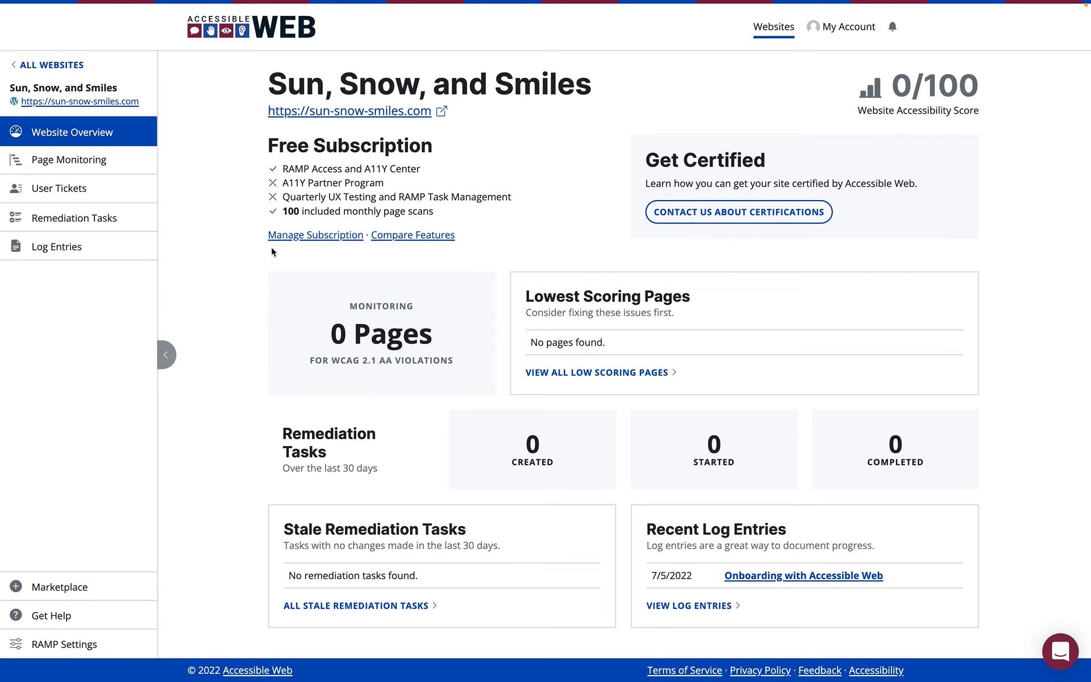
{"action": "mouse_move", "coordinate": [770, 12]}
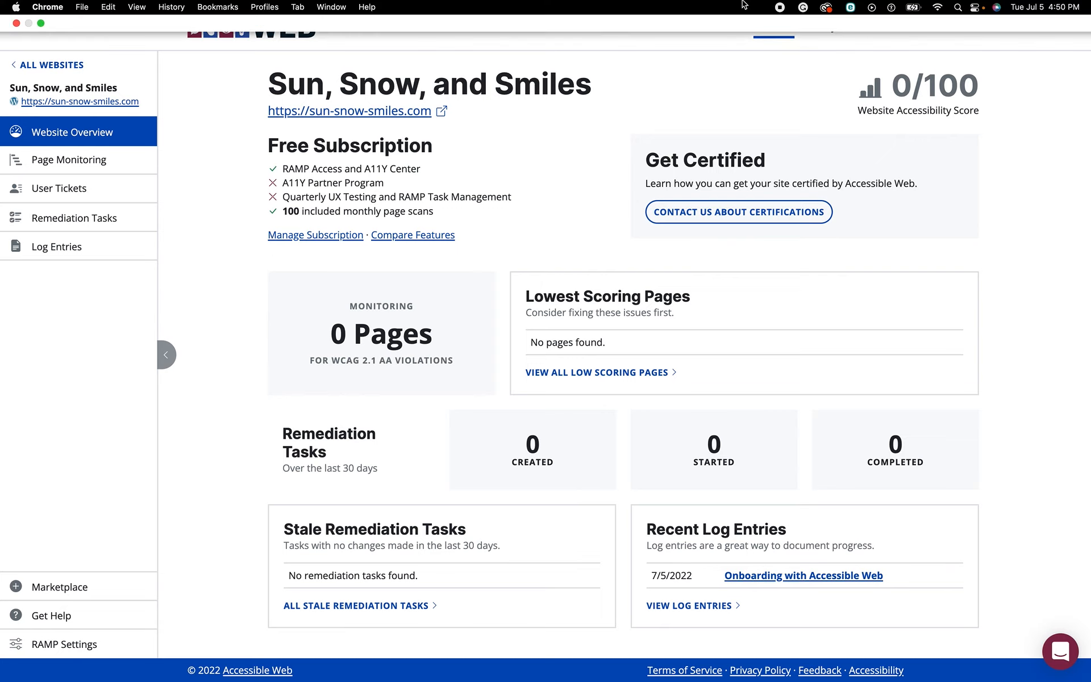